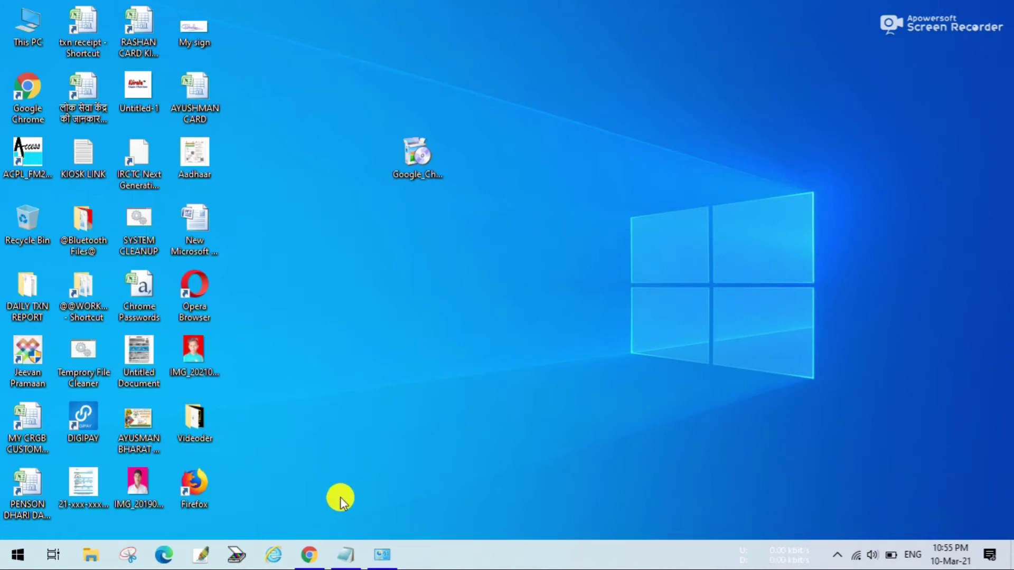
Bring up the Chrome window, look over its main menu from a new tab, and close the browser.
click(307, 555)
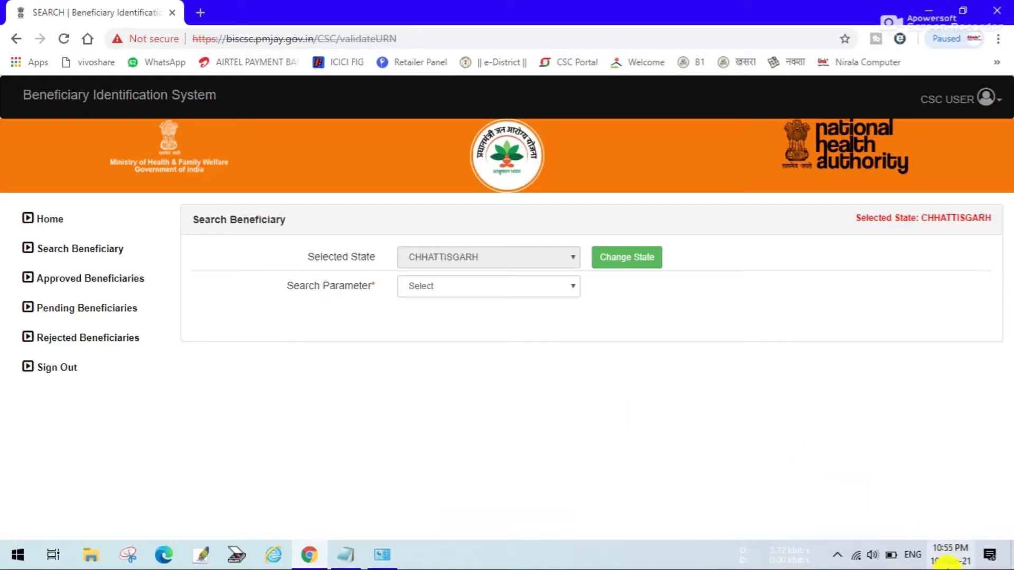
mouse_move(960, 564)
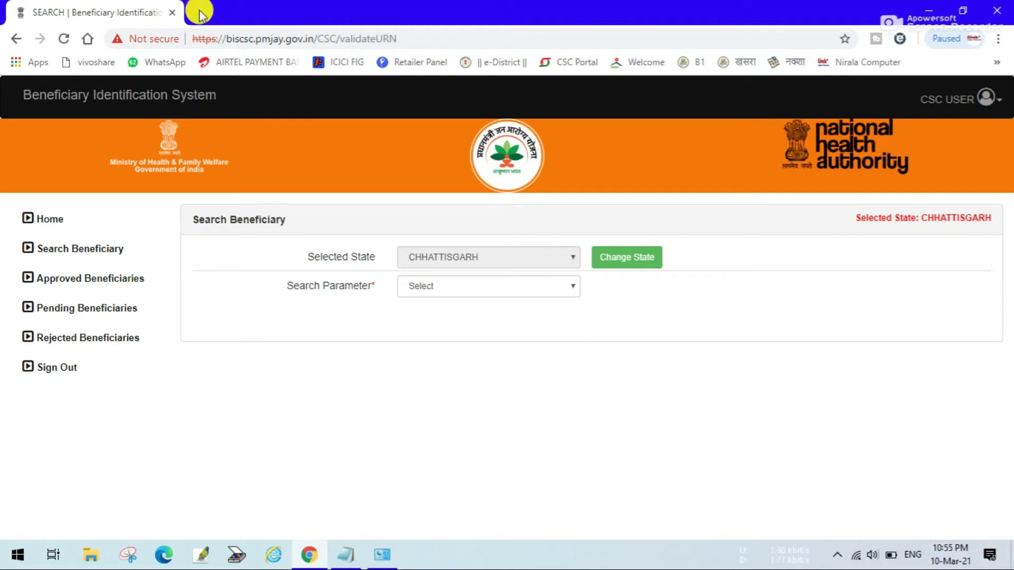
key(ctrl+t)
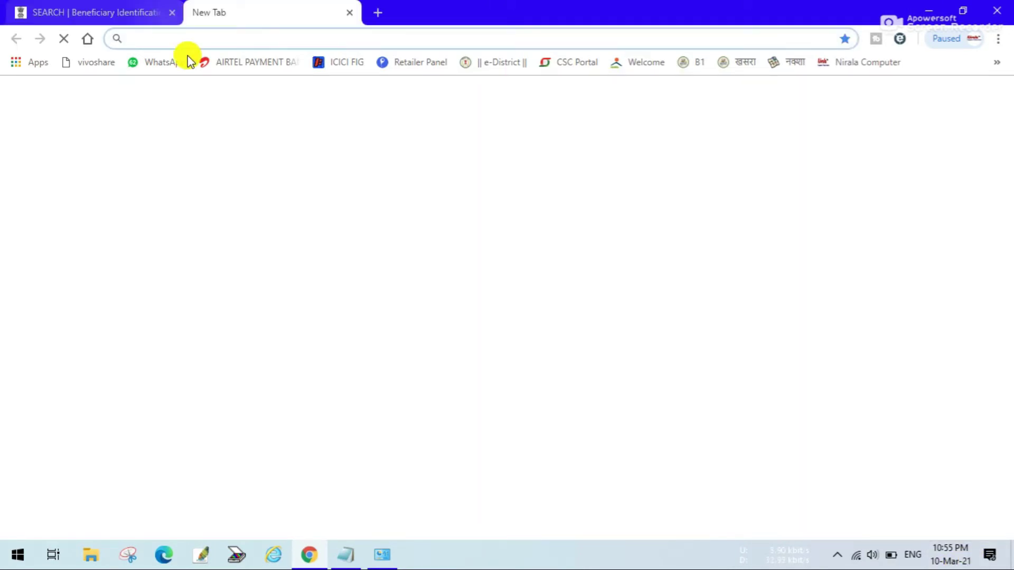
click(1001, 41)
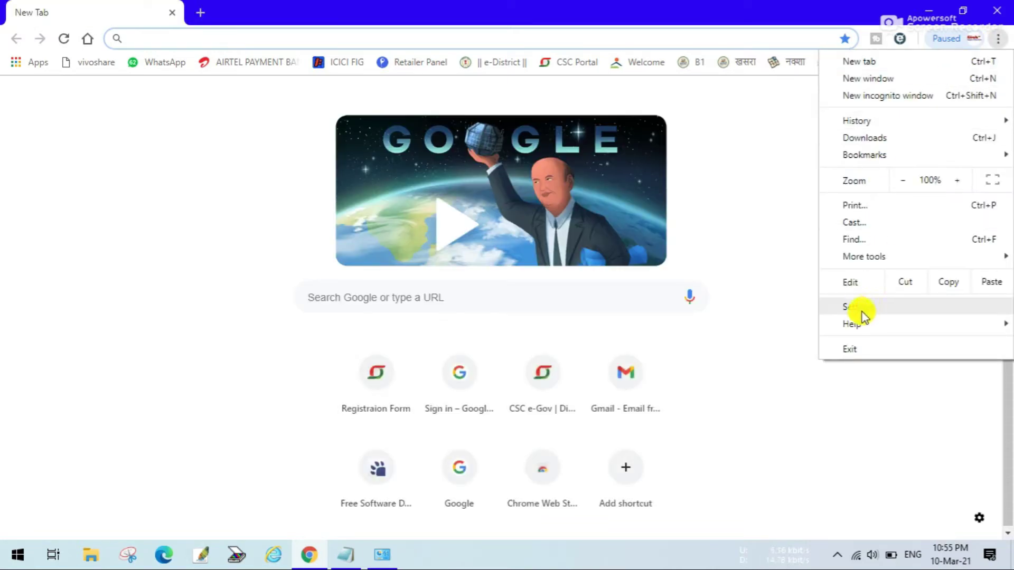
click(794, 328)
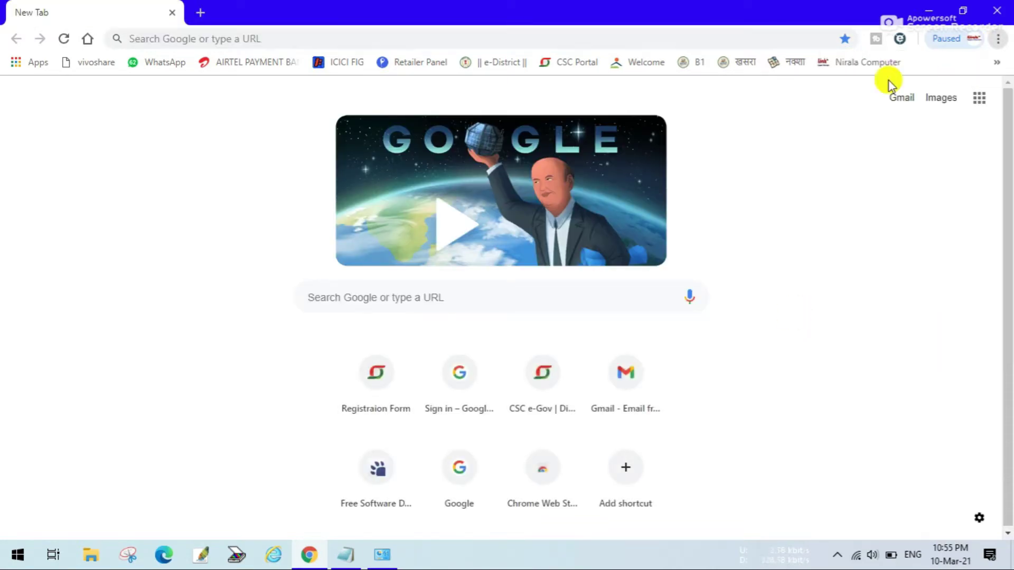
click(997, 11)
Check the installed version of Google Chrome in Control Panel's list of installed programs and close the window.
click(18, 555)
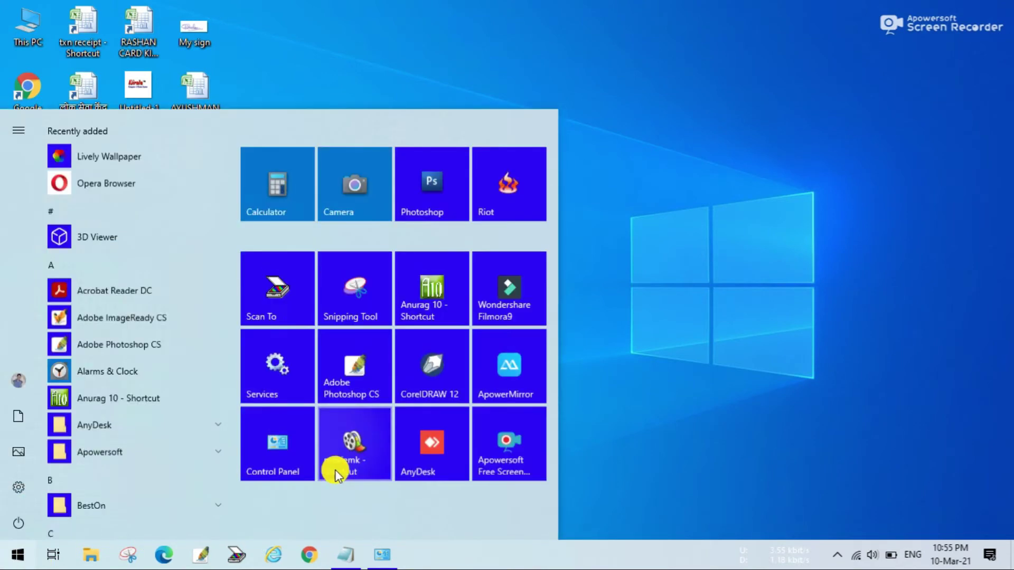
click(269, 463)
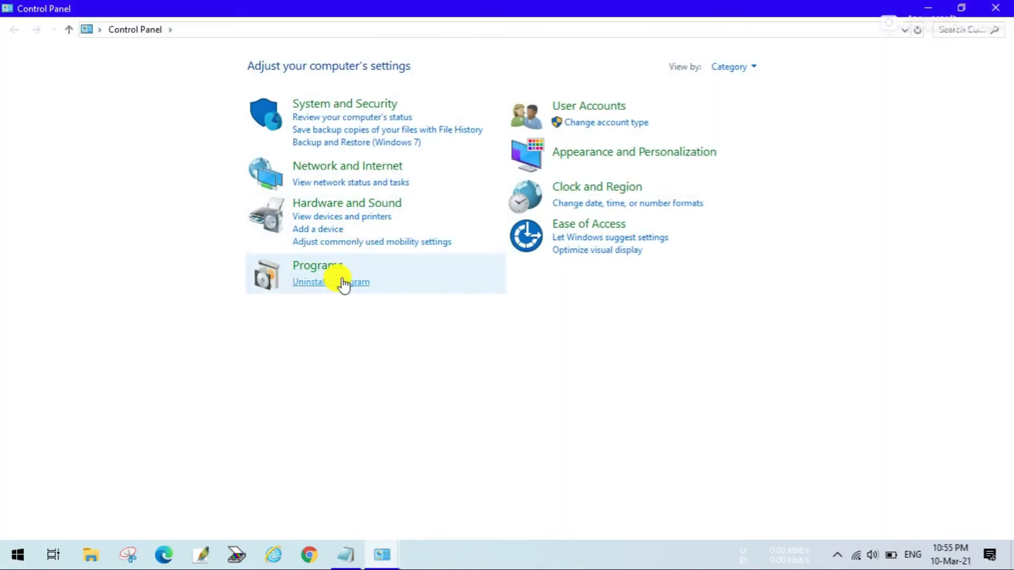
click(344, 285)
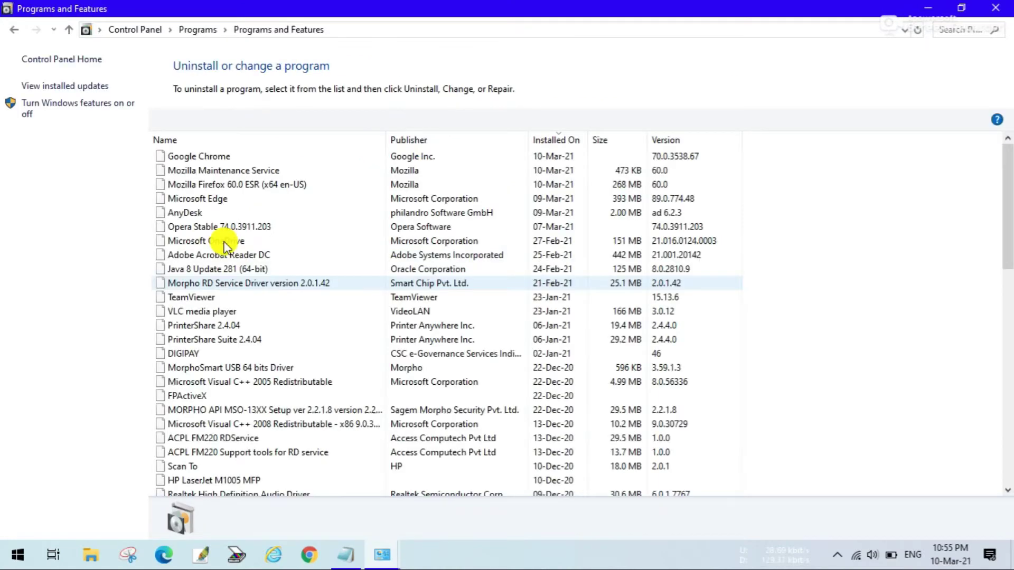
click(205, 157)
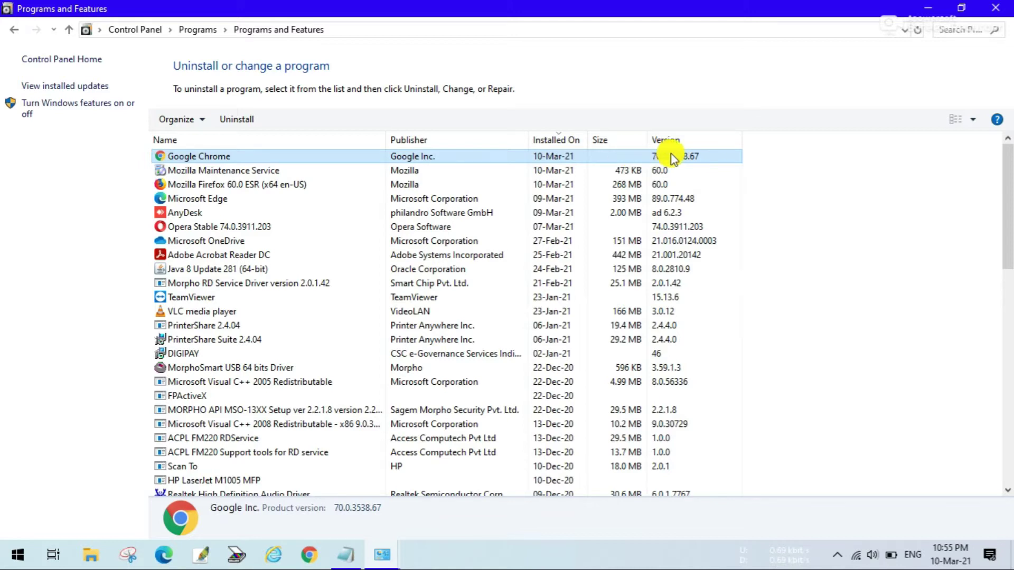
click(820, 176)
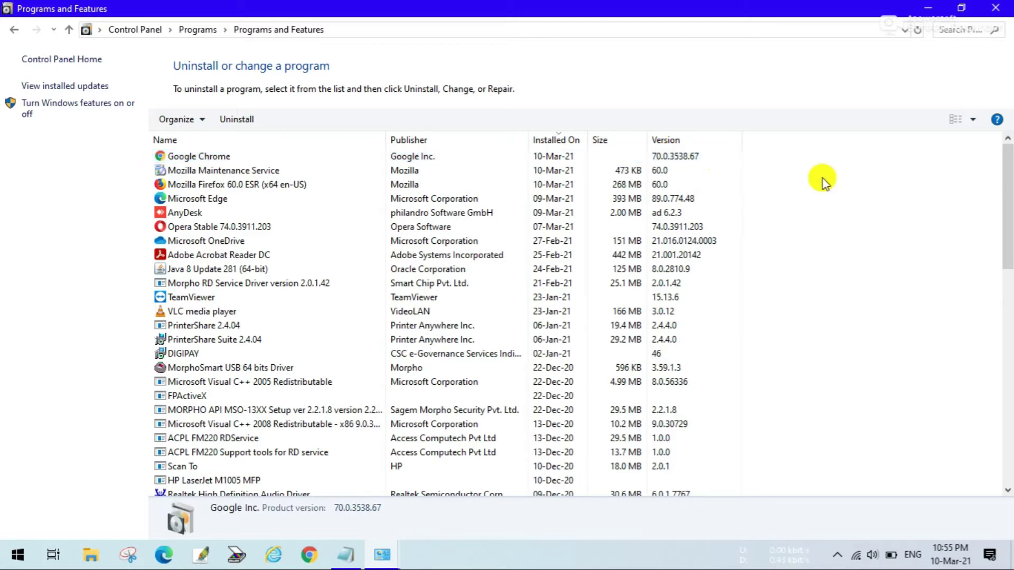
click(1004, 8)
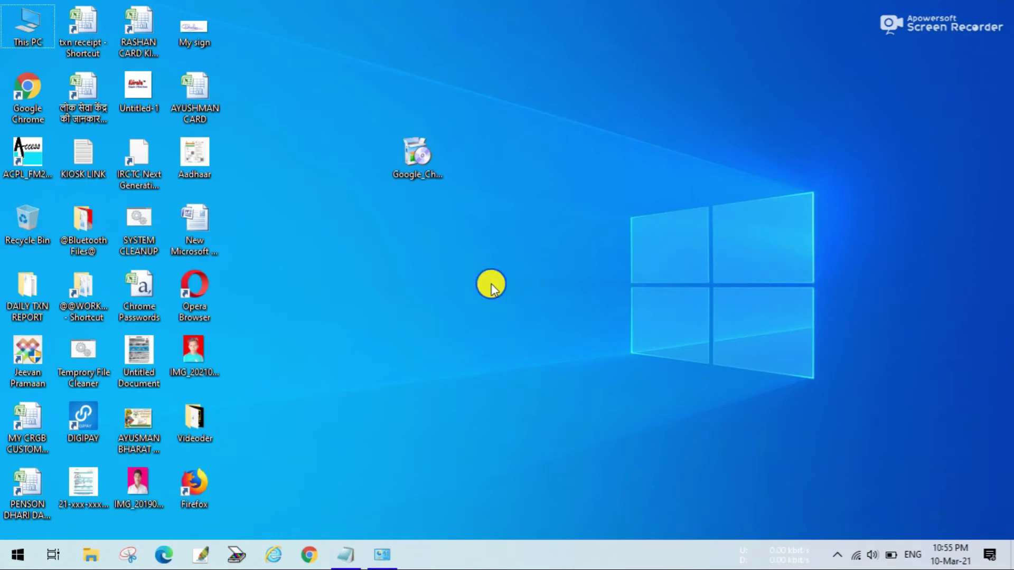
right_click(492, 284)
click(516, 328)
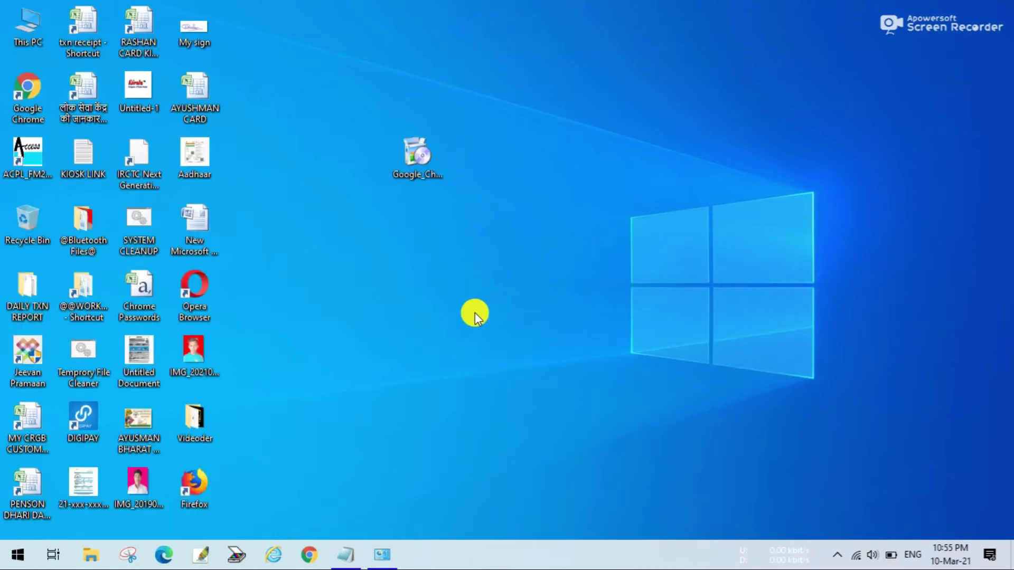
right_click(474, 313)
click(502, 352)
right_click(435, 302)
click(453, 345)
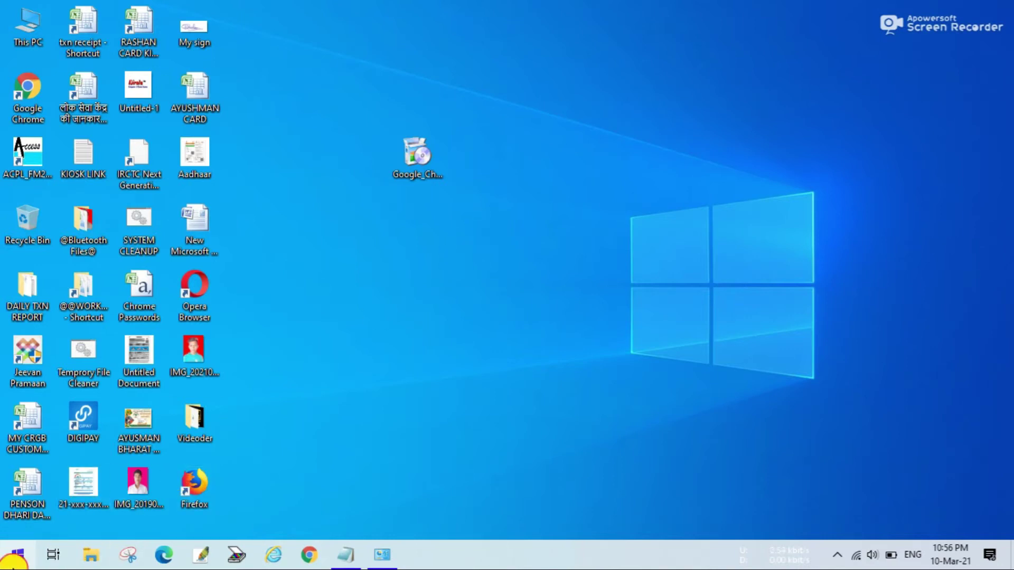
Open the System Configuration utility by running msconfig from the Run dialog.
click(18, 556)
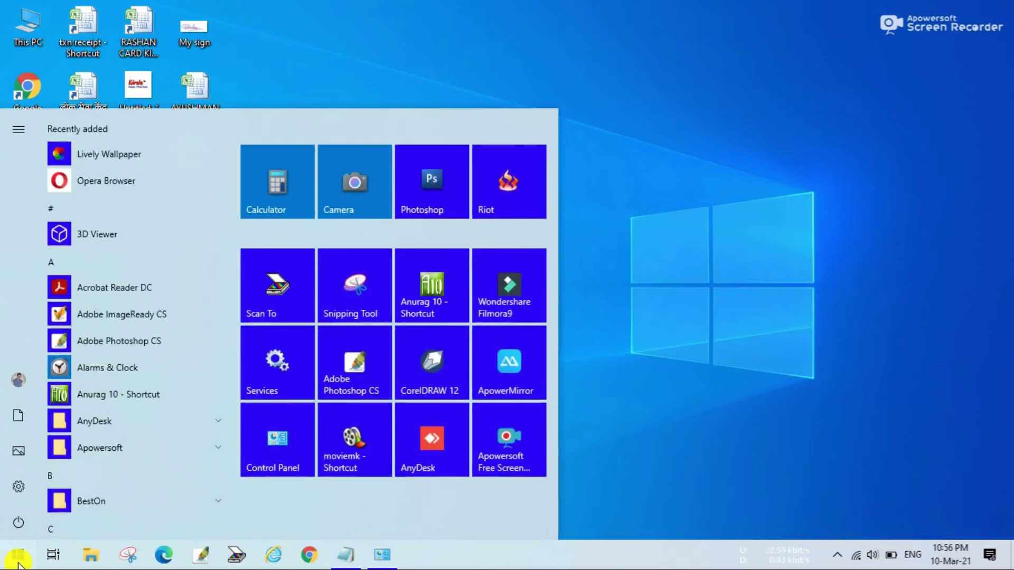
click(641, 370)
click(5, 562)
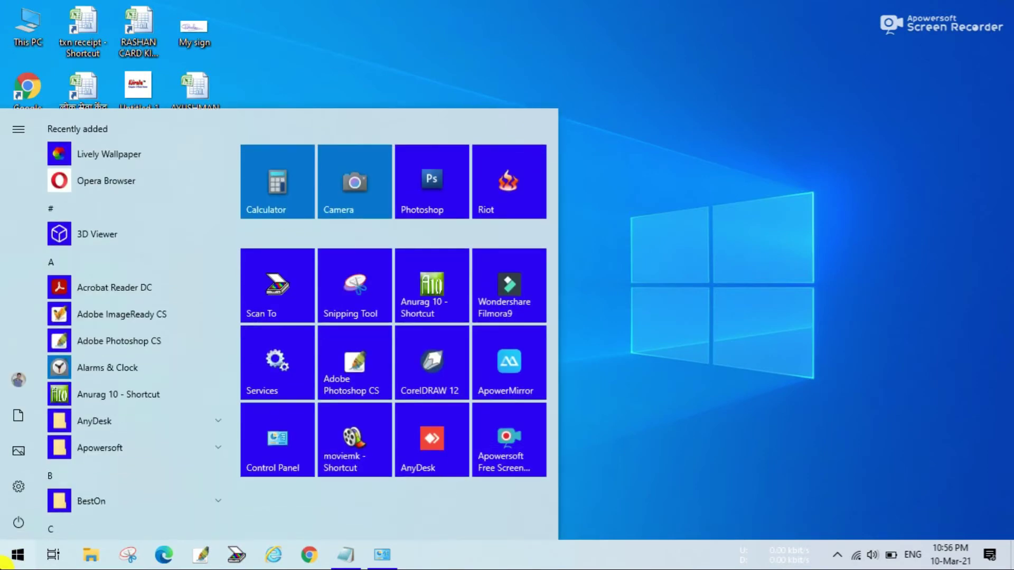
text(run)
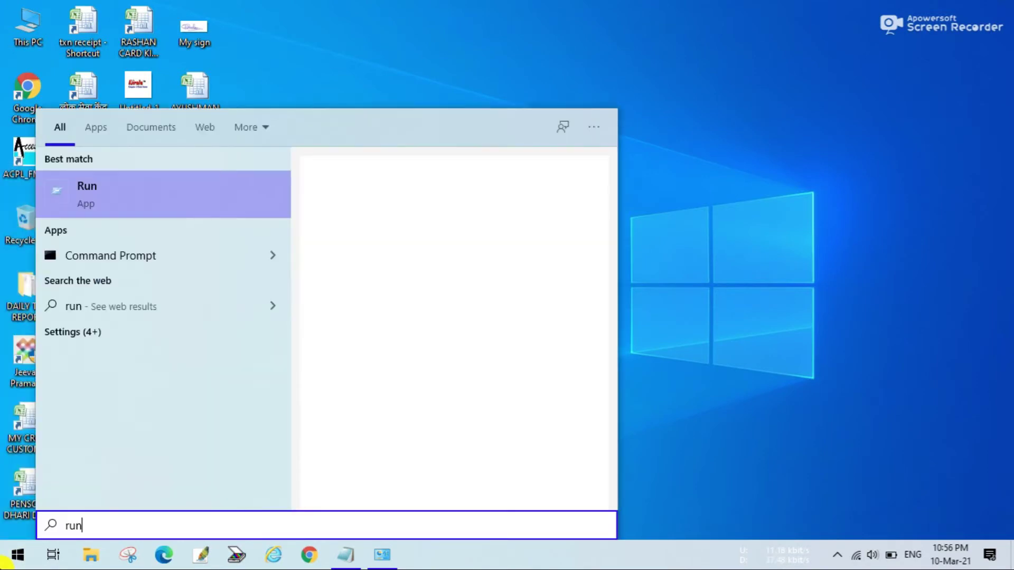
key(Return)
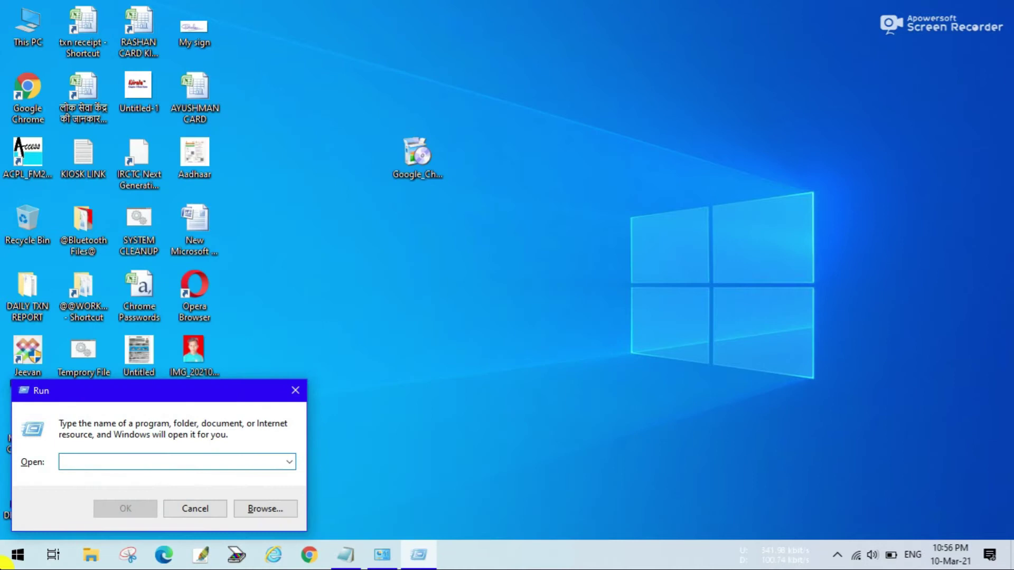
text(ms)
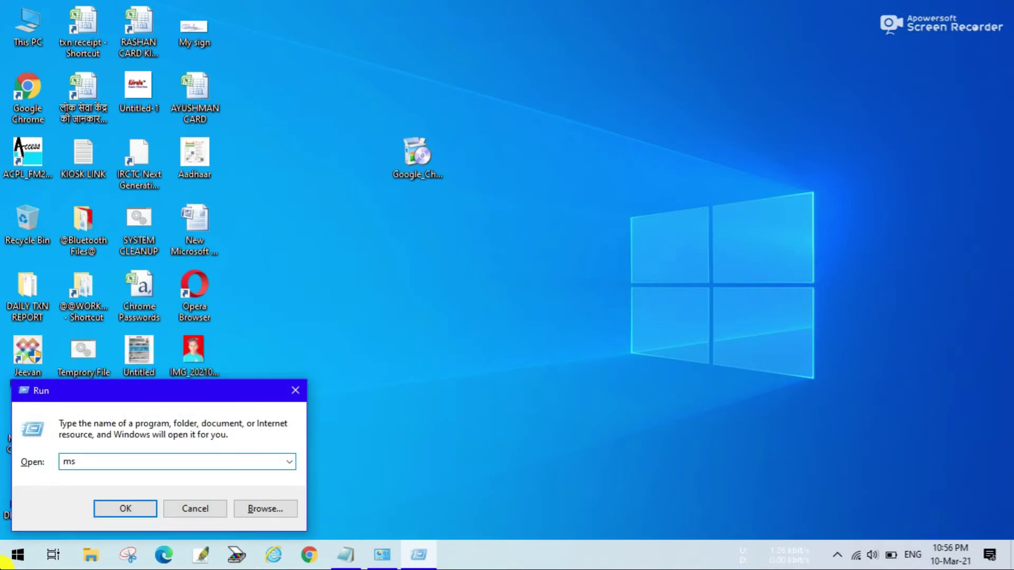
text(config)
click(125, 508)
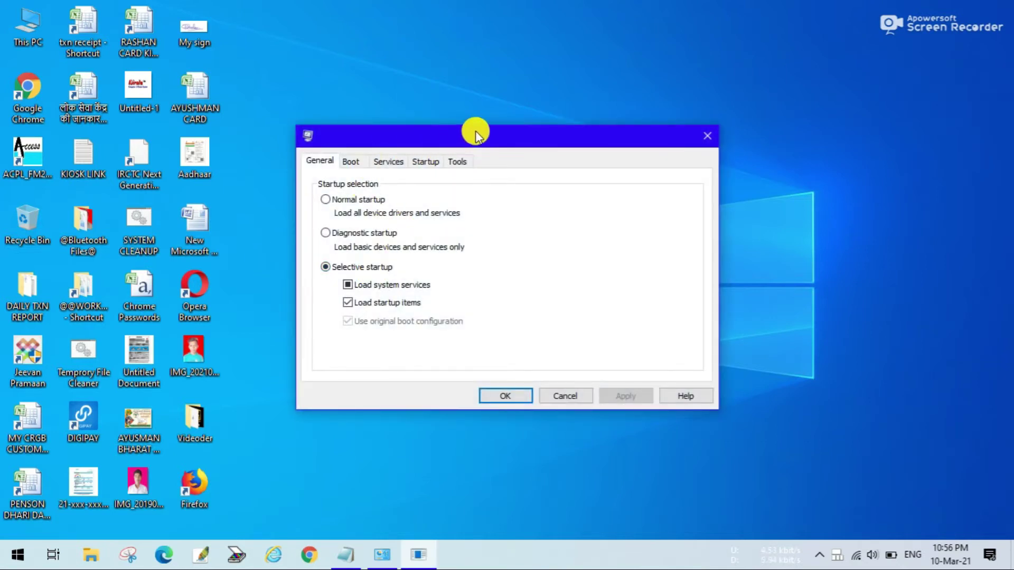
Look through the full list of services in System Configuration for the Google update services.
drag(476, 131, 484, 103)
click(397, 131)
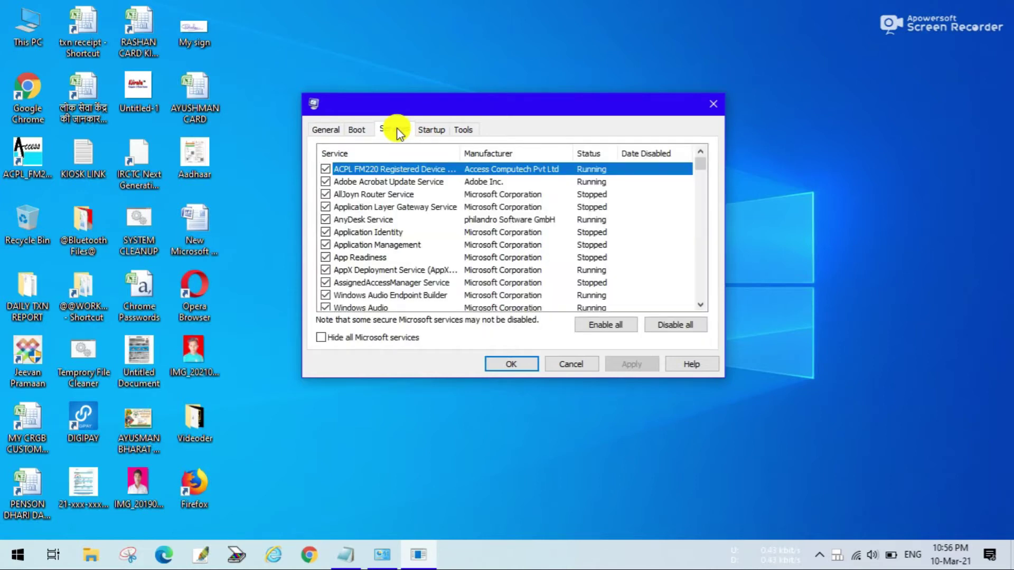
scroll(336, 212, down, 2)
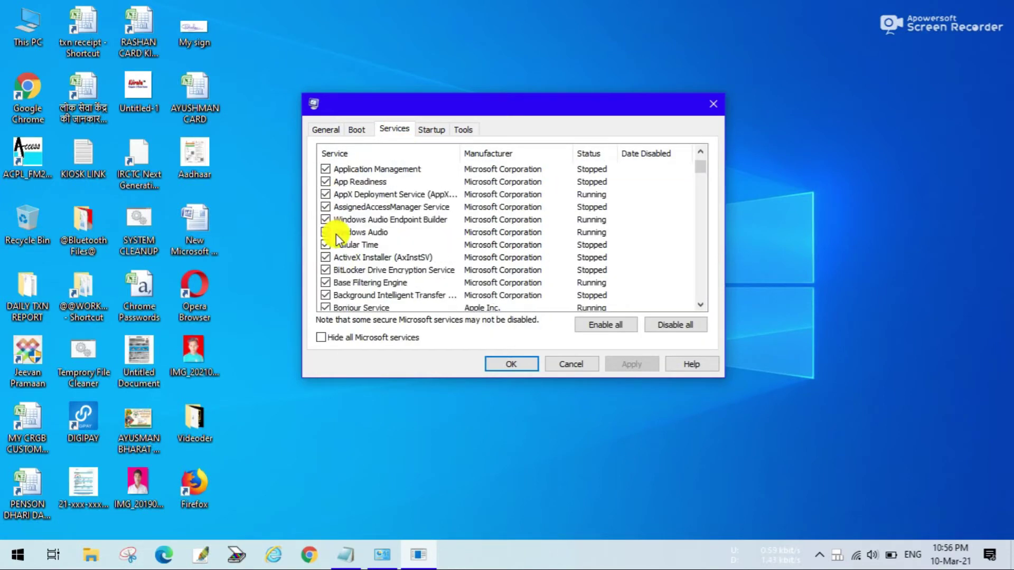
scroll(336, 240, down, 15)
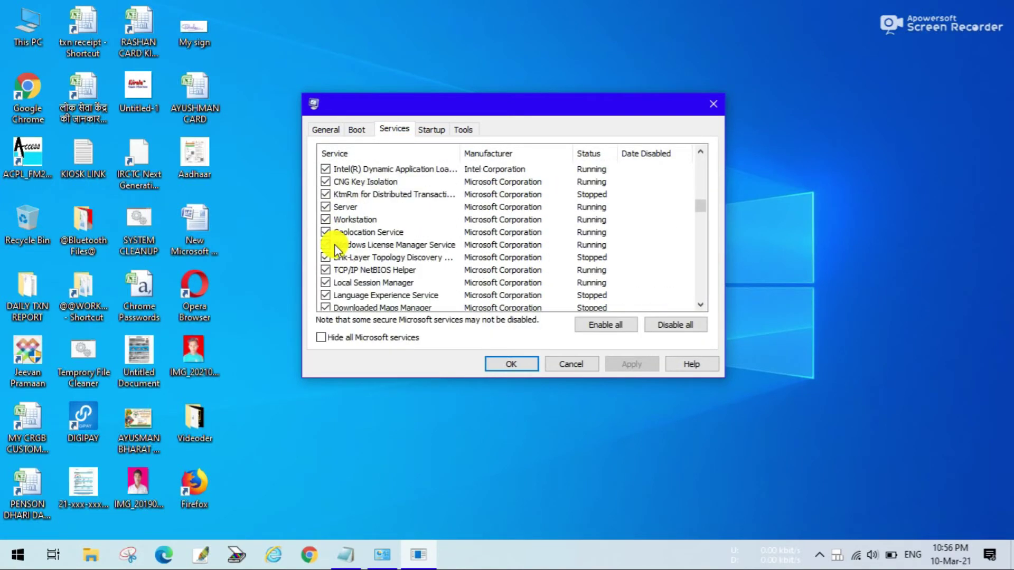
scroll(334, 244, down, 16)
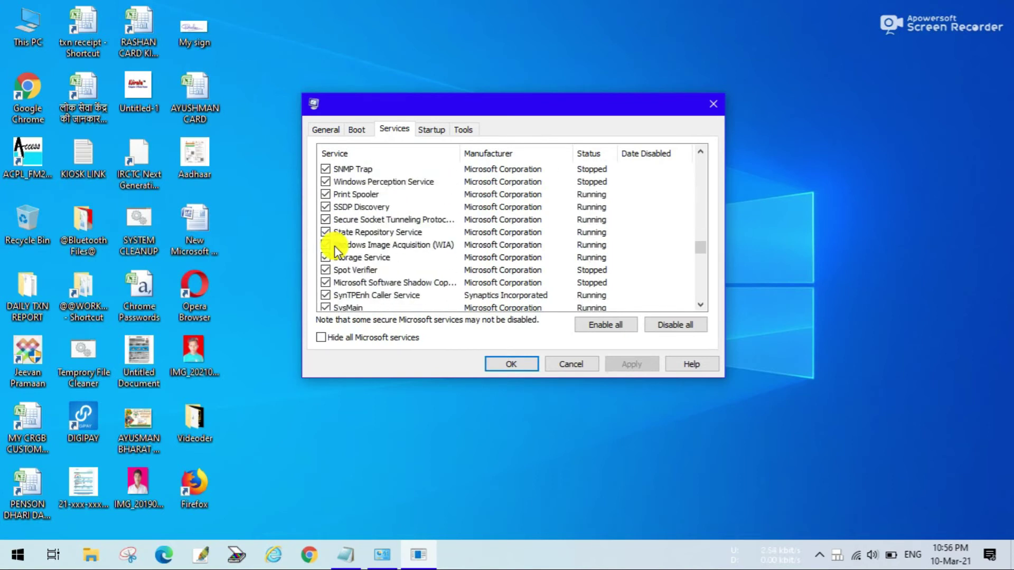
scroll(334, 245, down, 16)
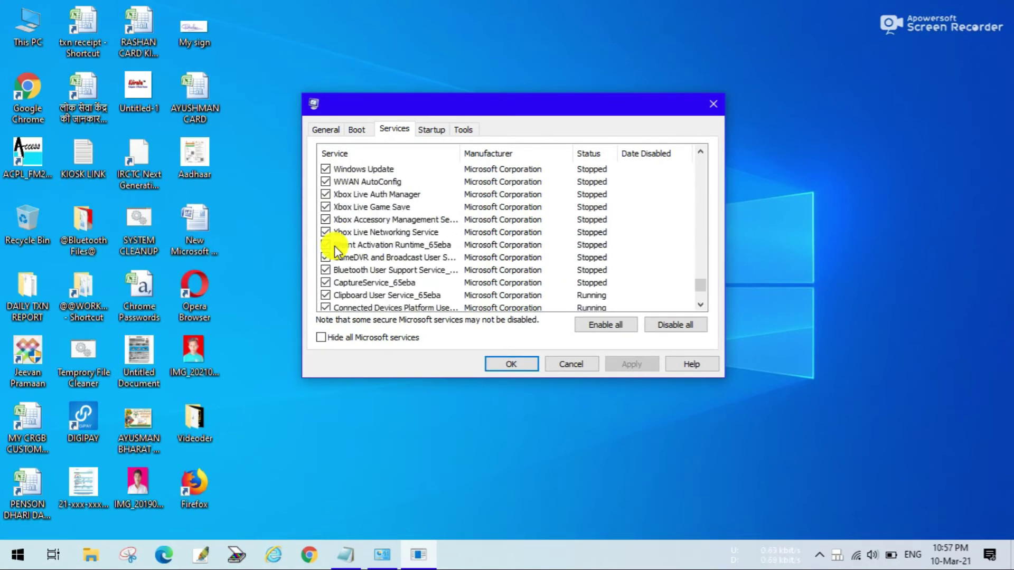
scroll(335, 245, up, 15)
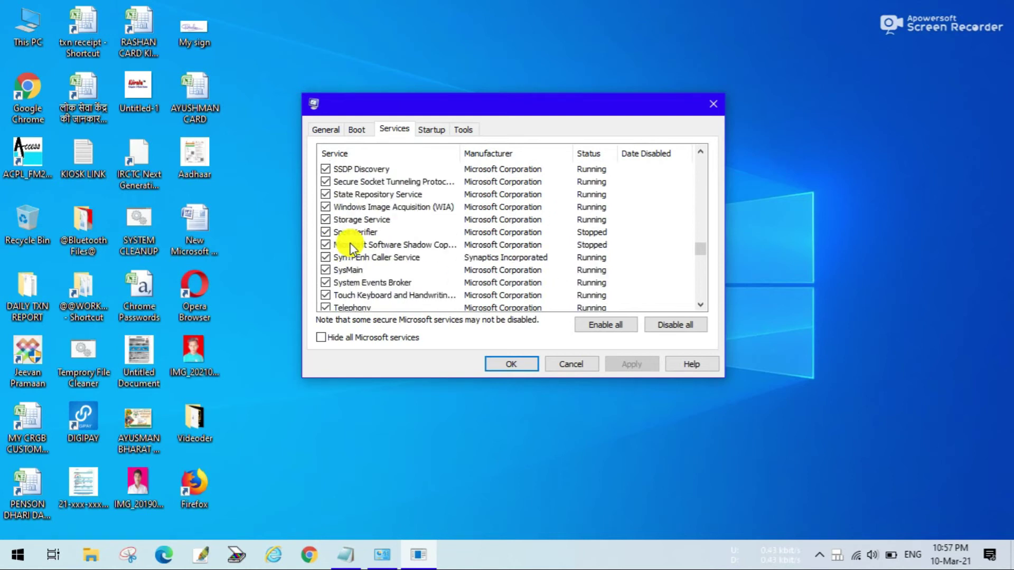
scroll(350, 244, up, 15)
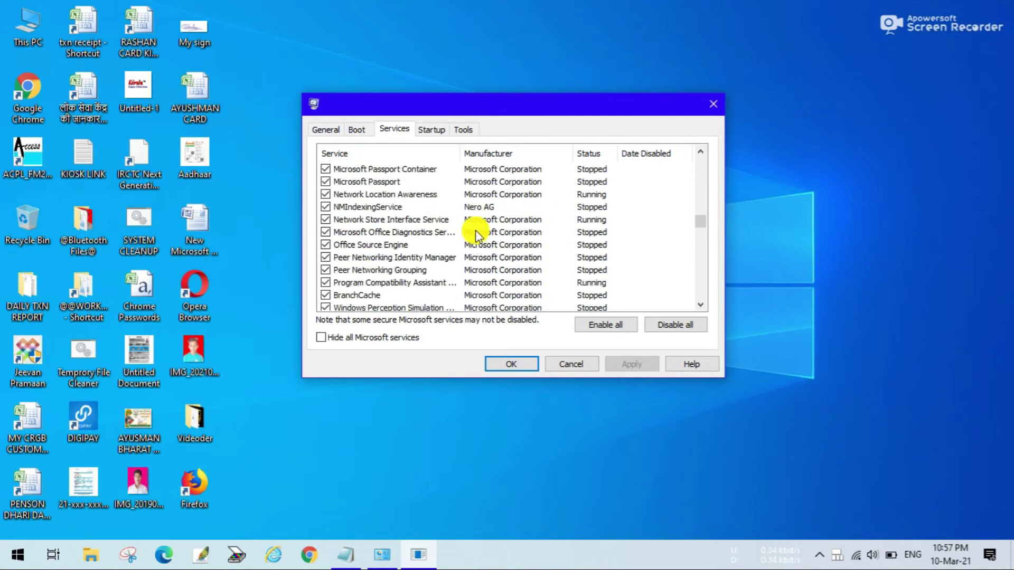
scroll(390, 232, down, 15)
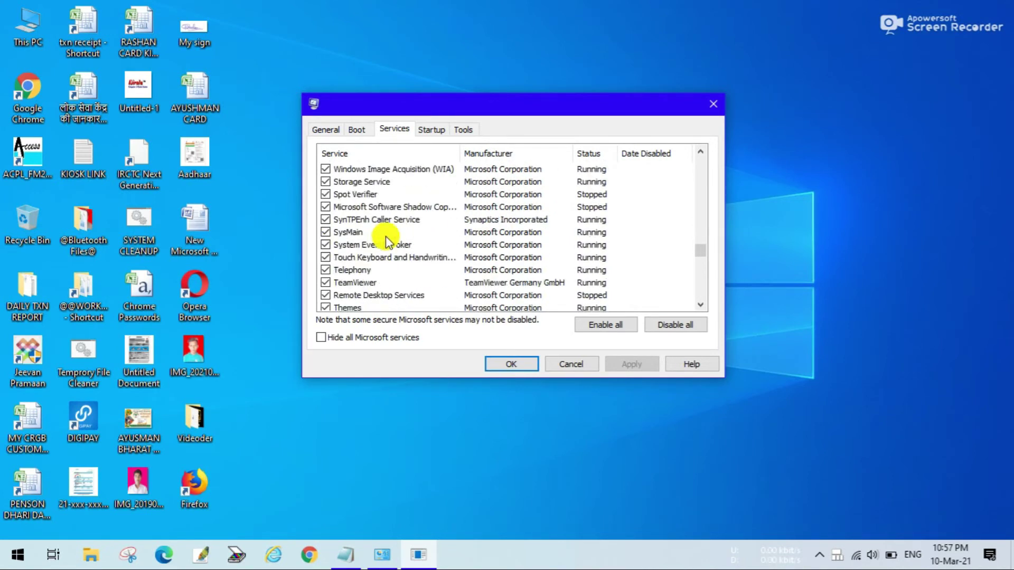
scroll(389, 242, down, 15)
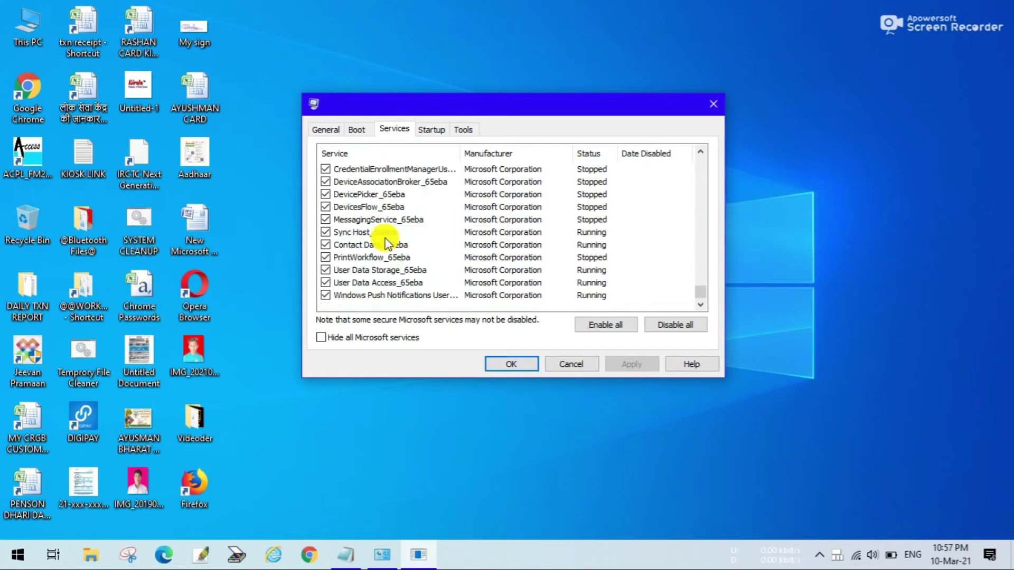
scroll(470, 253, up, 2)
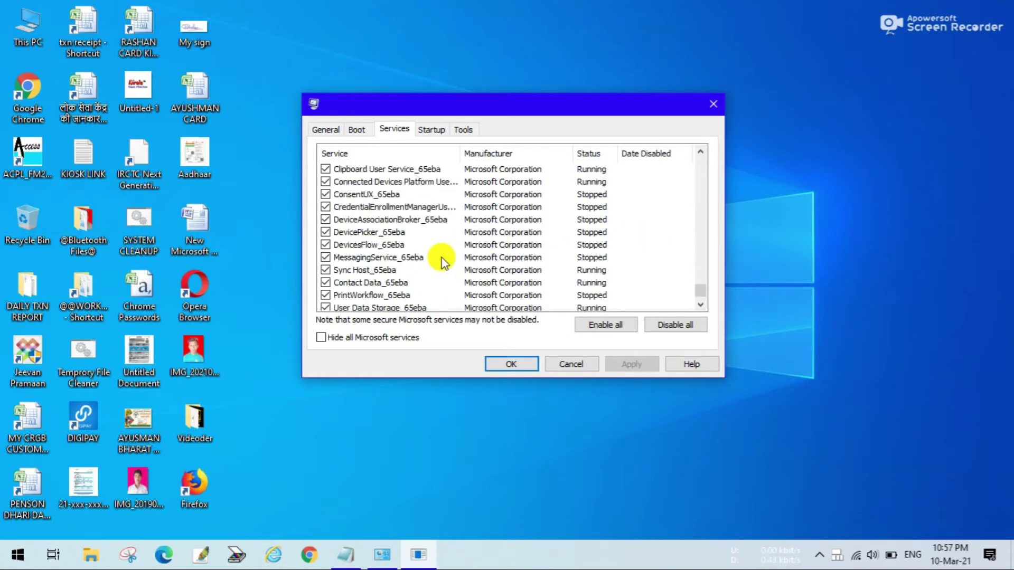
scroll(391, 264, up, 2)
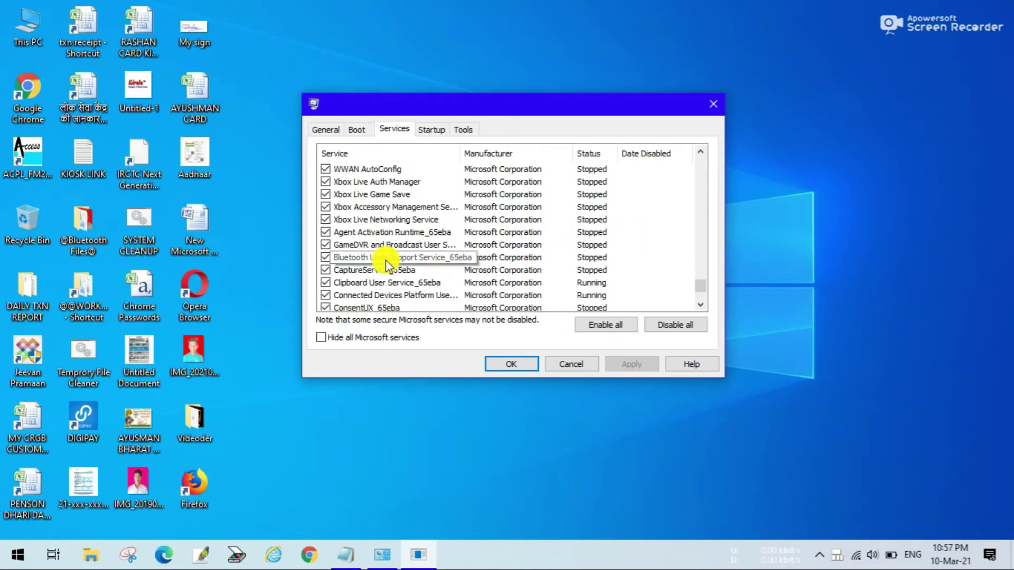
scroll(386, 258, up, 3)
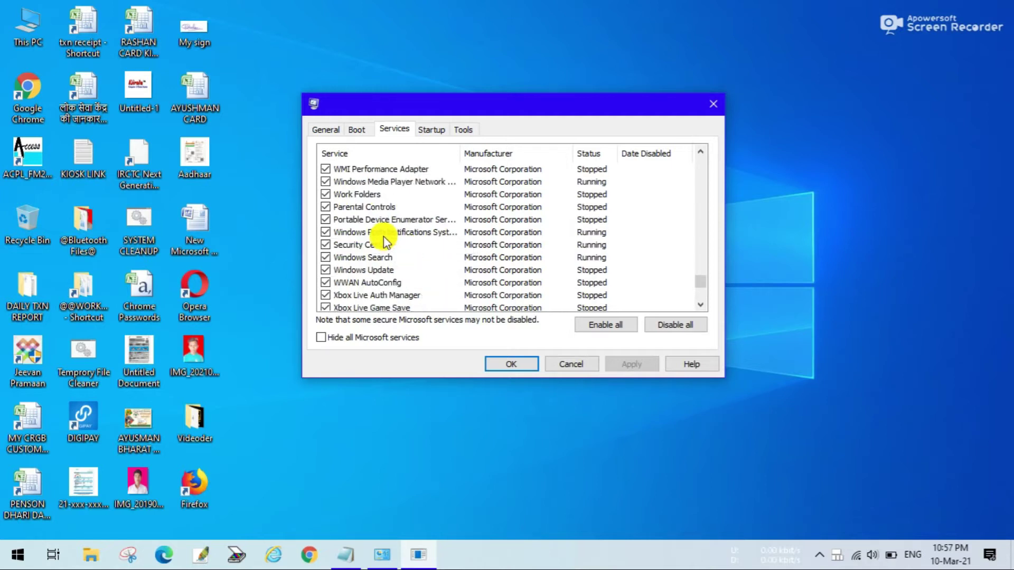
scroll(364, 232, up, 3)
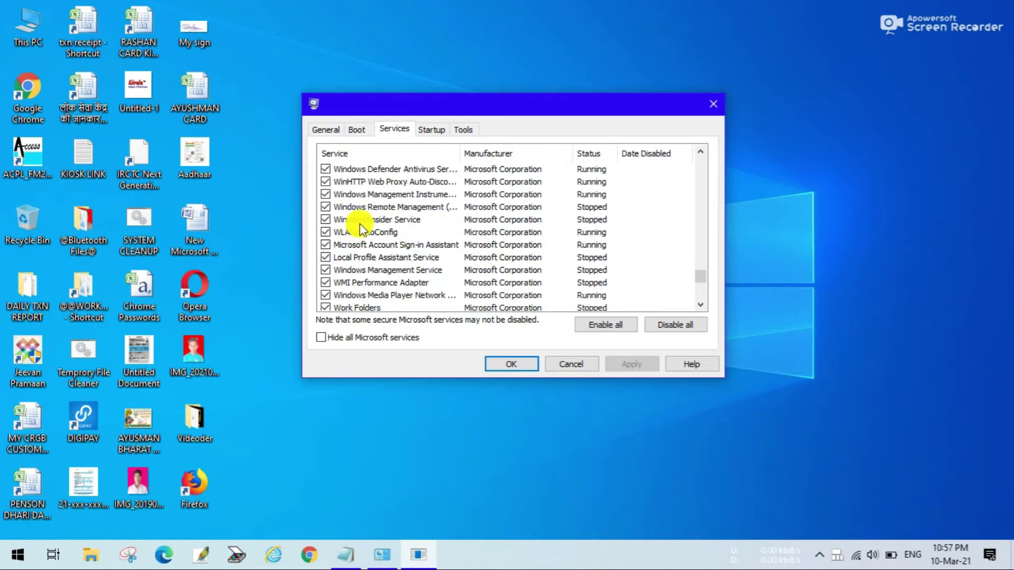
scroll(360, 232, up, 3)
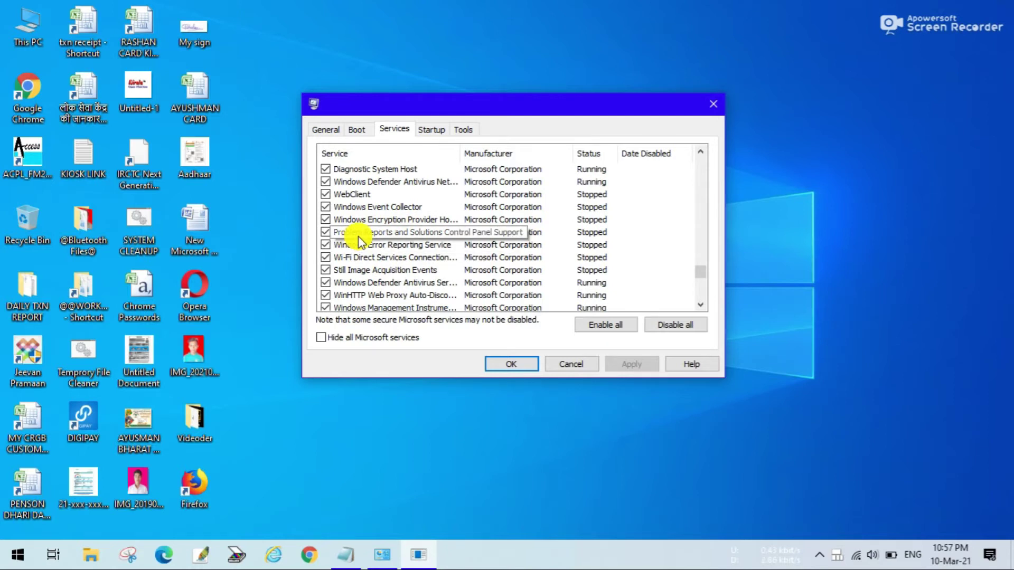
scroll(460, 232, up, 2)
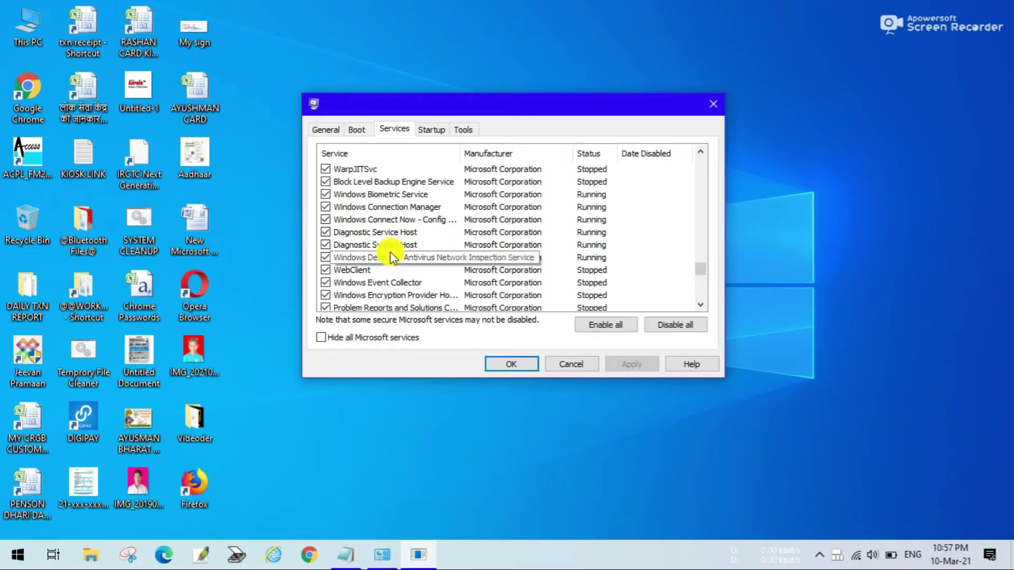
scroll(401, 262, down, 4)
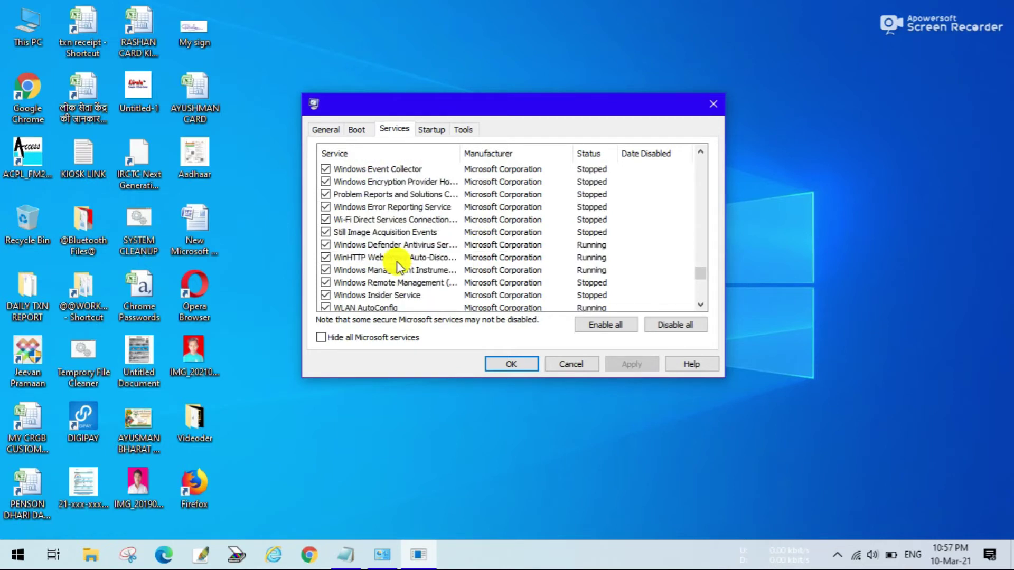
scroll(397, 267, down, 1)
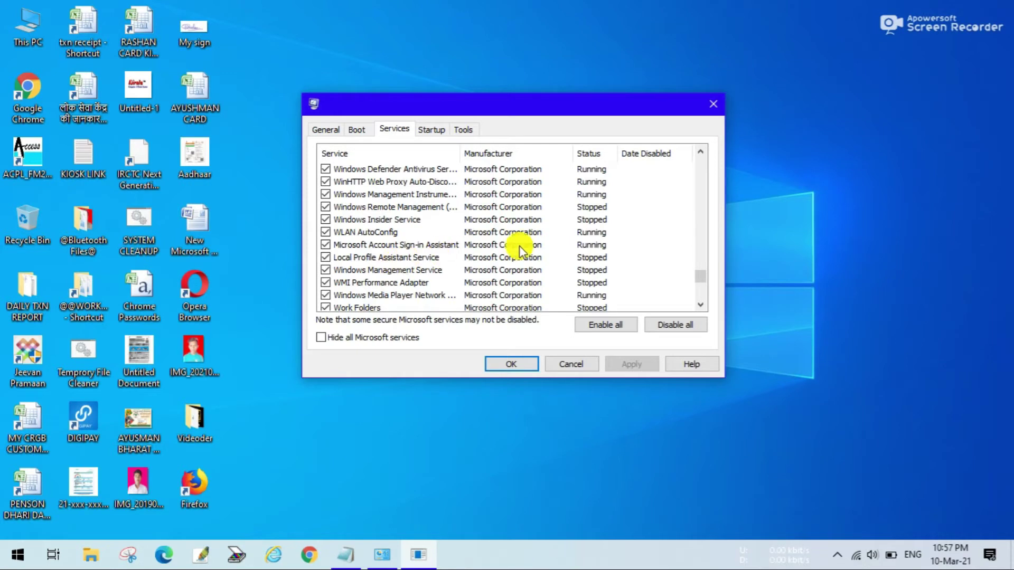
scroll(696, 277, up, 4)
scroll(697, 272, up, 3)
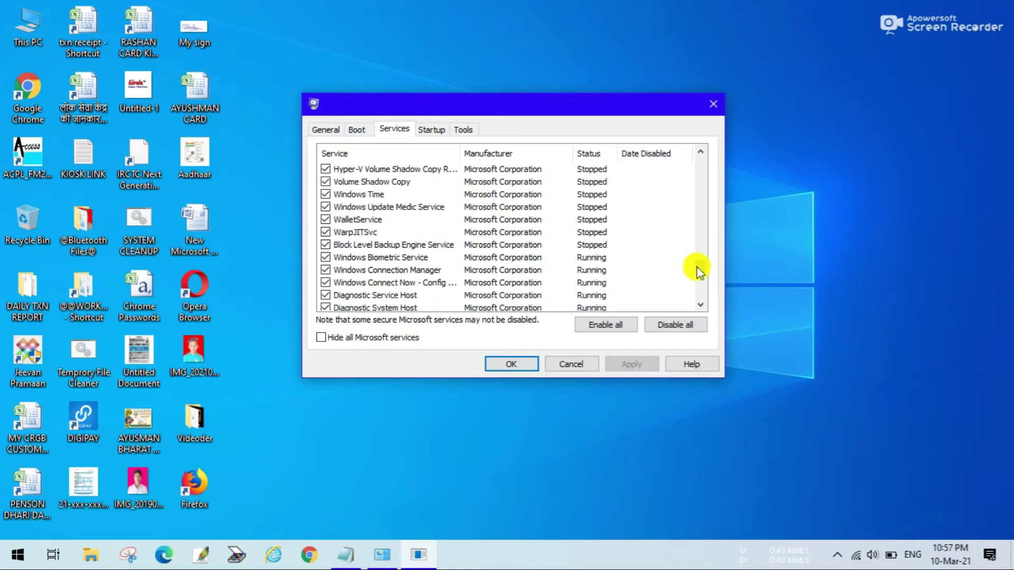
Locate the Google Update Service (gupdate) and (gupdatem) entries, check their status, and close System Configuration.
drag(696, 270, 702, 192)
scroll(570, 238, down, 3)
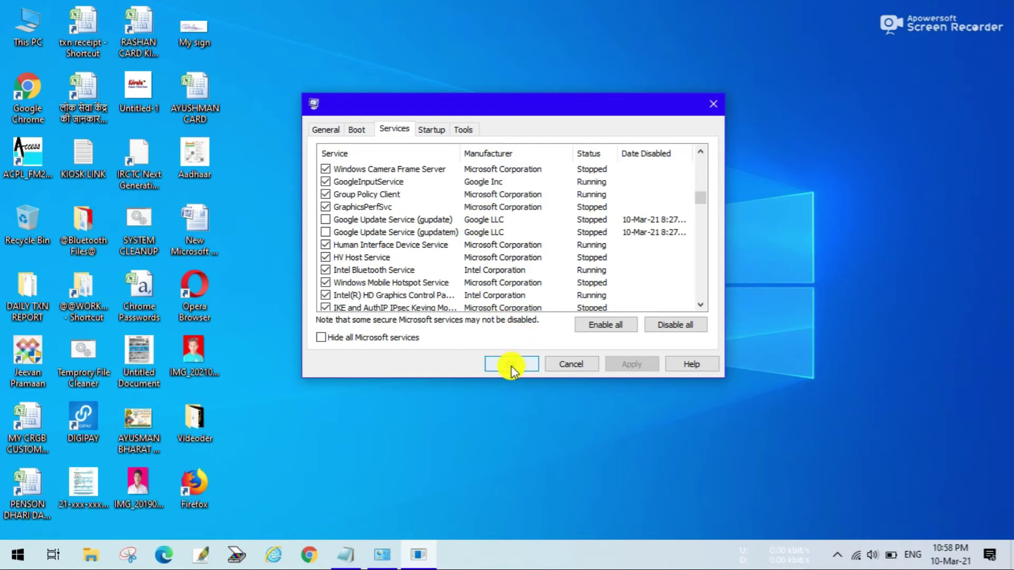
click(713, 104)
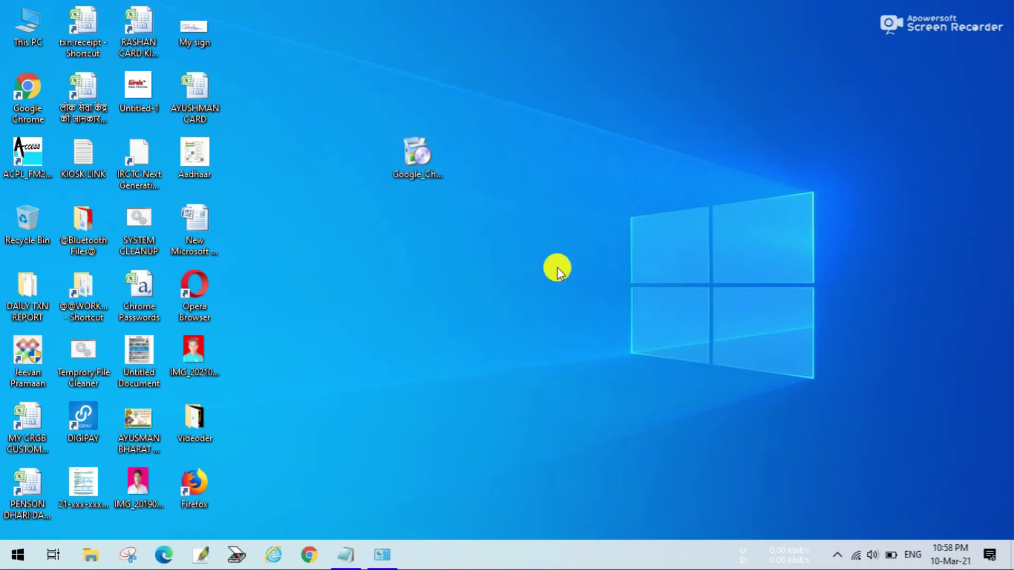
right_click(415, 308)
click(420, 313)
right_click(346, 395)
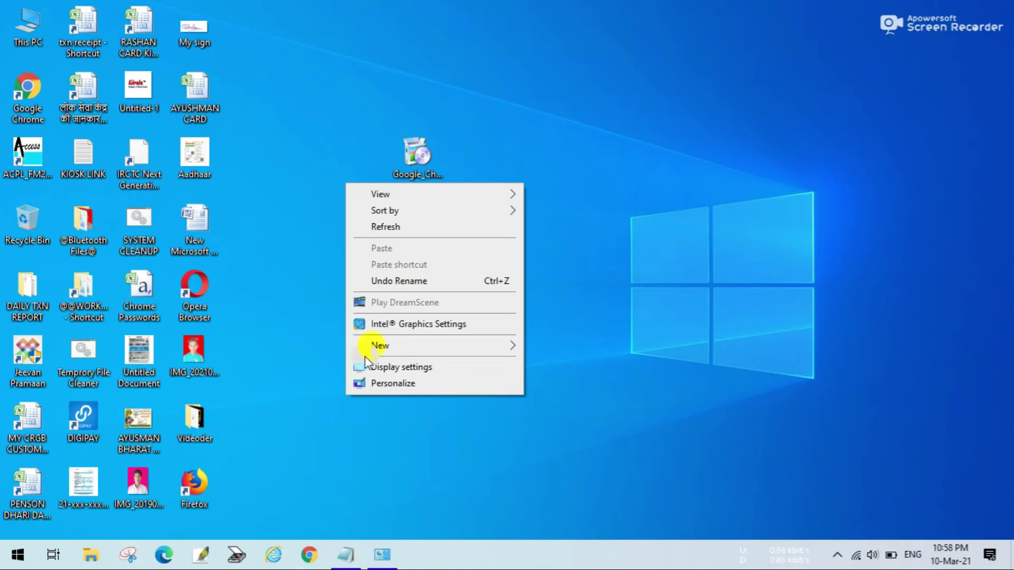
click(389, 228)
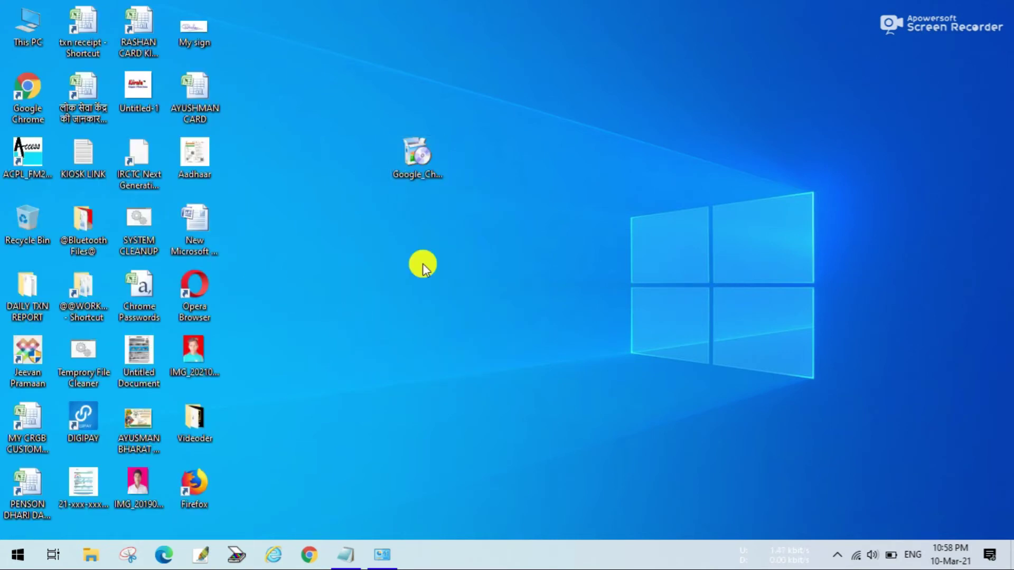
Open the Google Update folder at C:\Program Files (x86)\Google\Update in File Explorer.
double_click(27, 24)
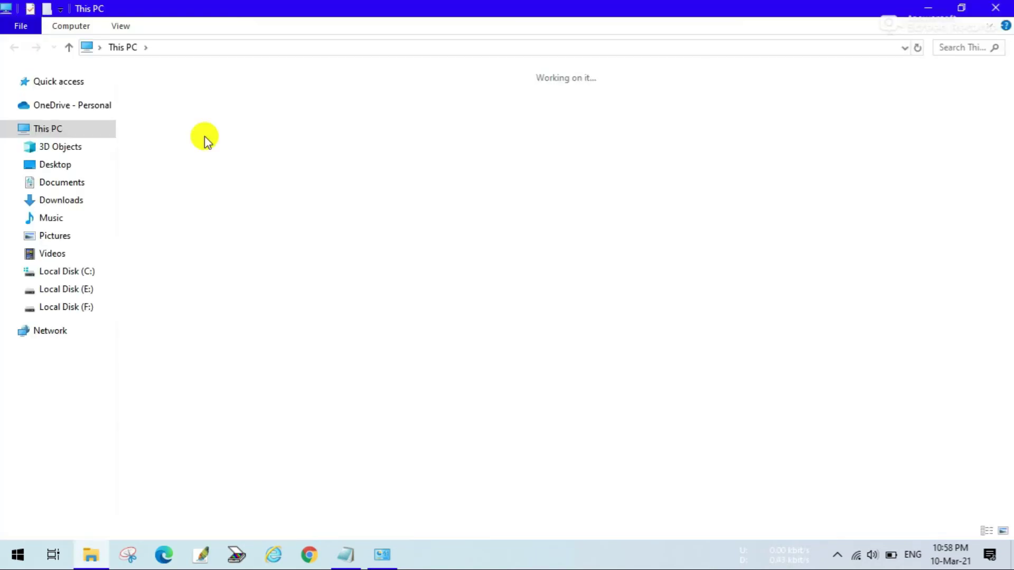
click(227, 217)
double_click(227, 216)
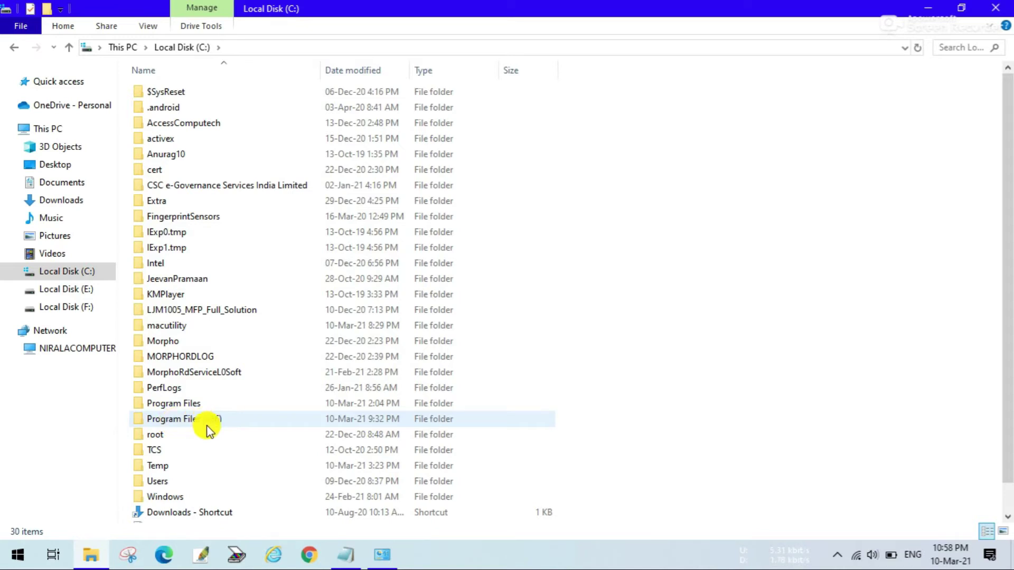
mouse_move(207, 424)
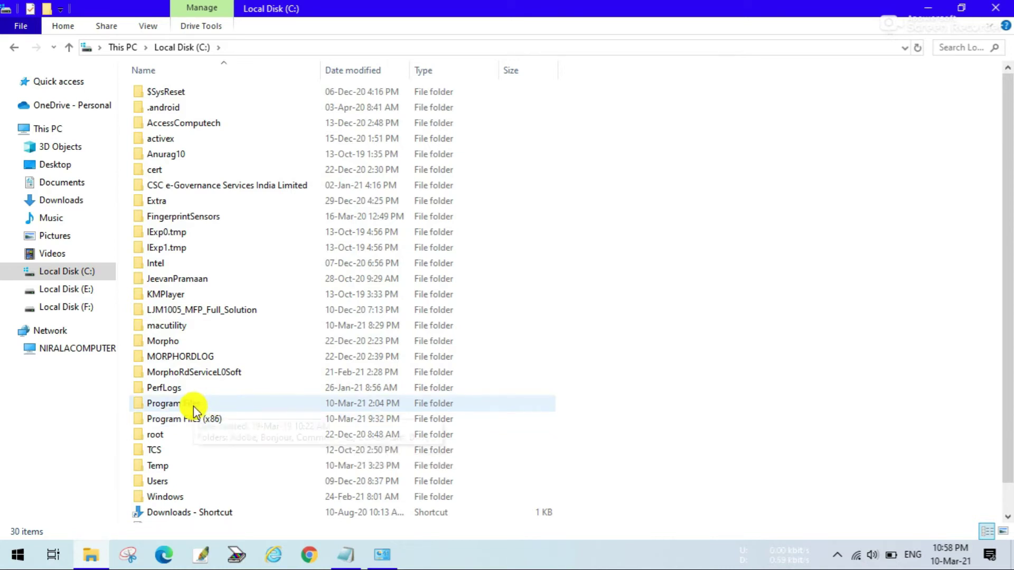
double_click(171, 420)
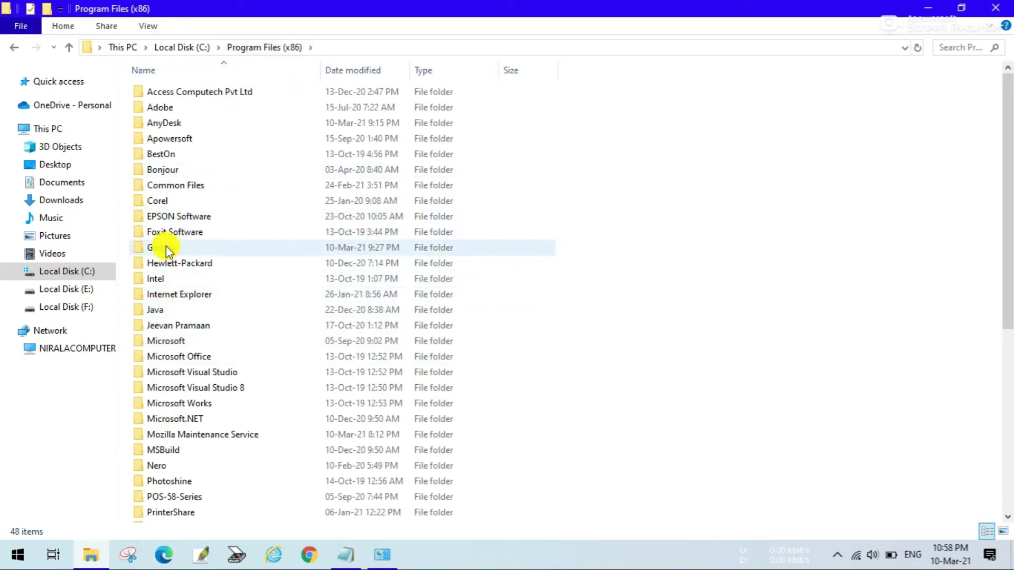
click(200, 248)
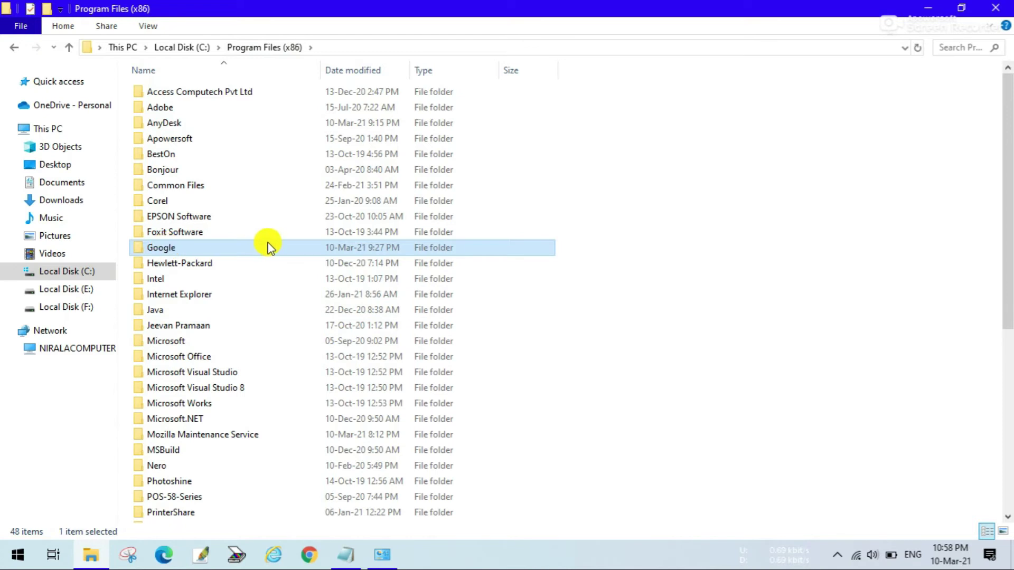
double_click(187, 250)
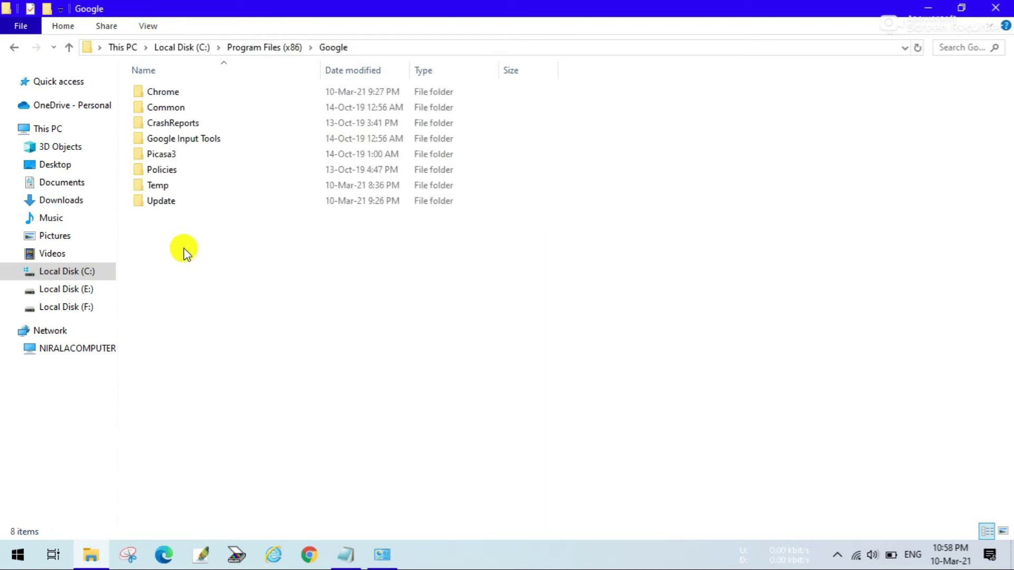
double_click(167, 201)
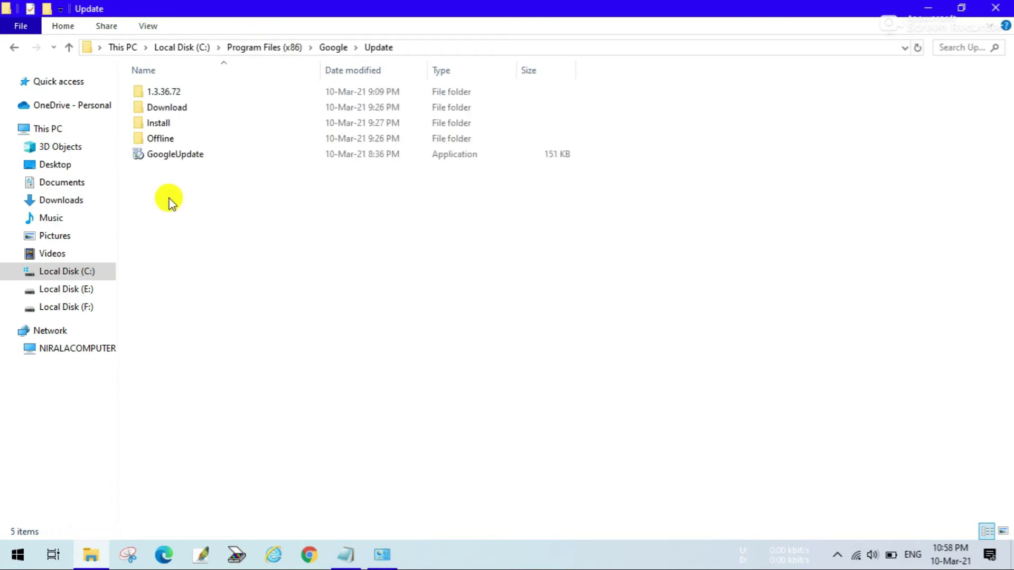
Select everything in the Update folder, look inside its 1.3.36.72 subfolder, and close the File Explorer window.
drag(182, 277, 179, 24)
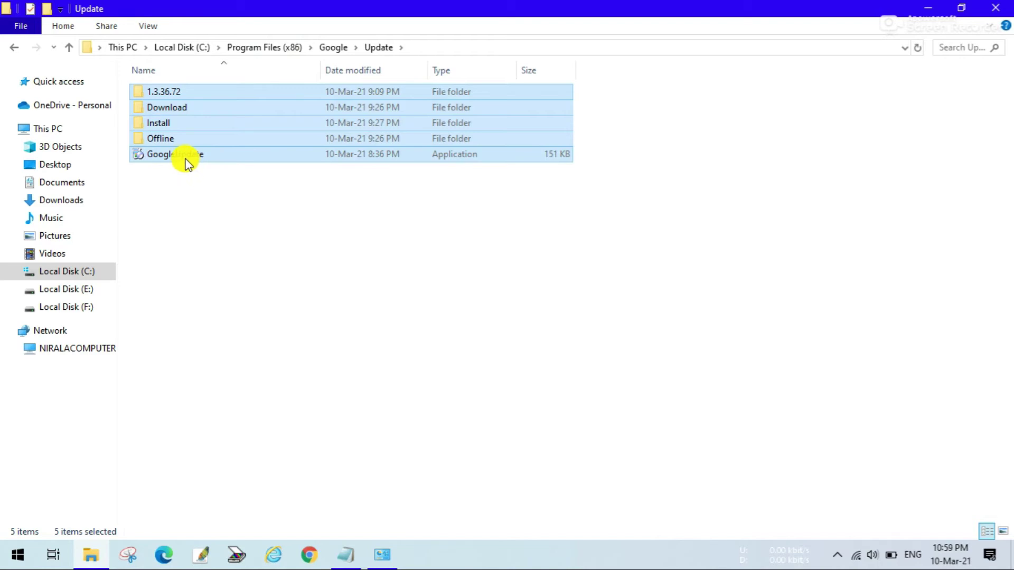
double_click(178, 92)
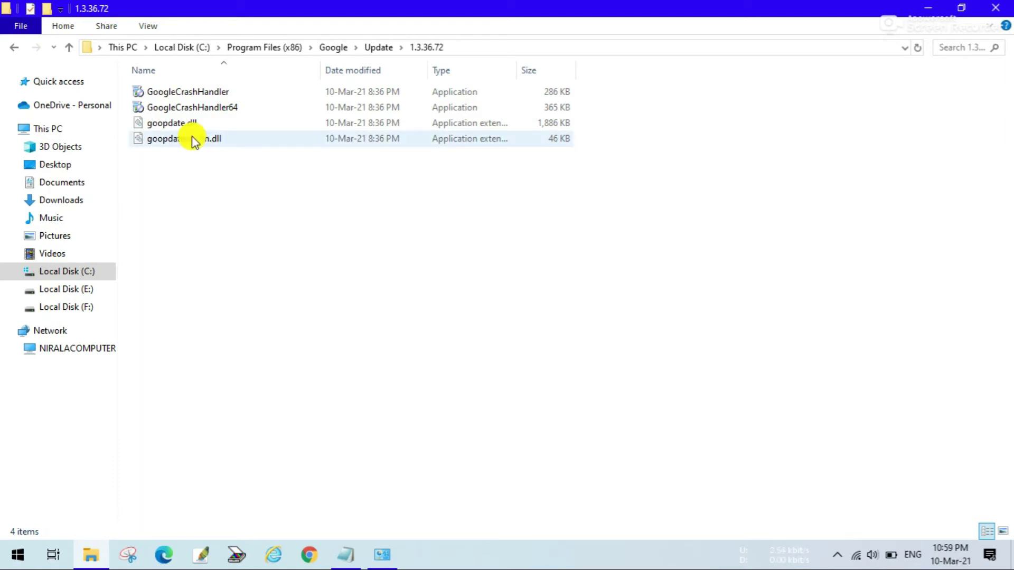
mouse_move(193, 140)
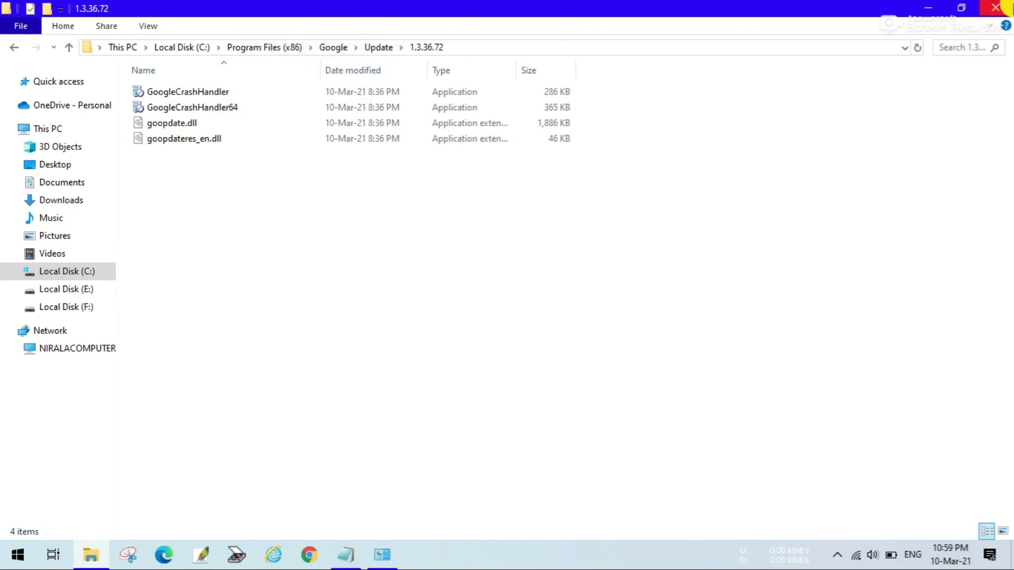
click(1004, 7)
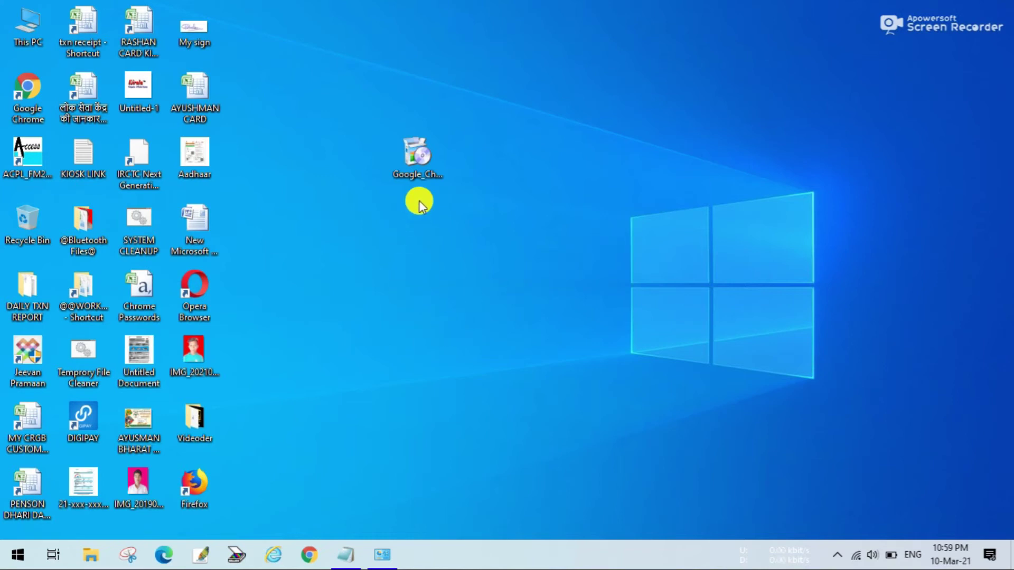
Select the 64-bit Google Chrome setup file on the desktop and view its file details.
right_click(439, 239)
click(464, 283)
click(409, 154)
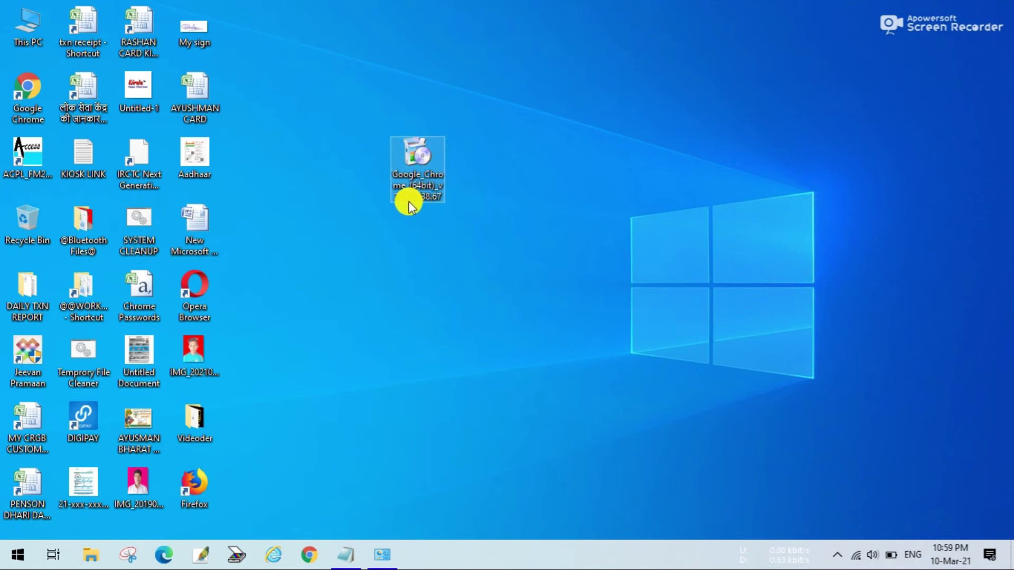
mouse_move(409, 204)
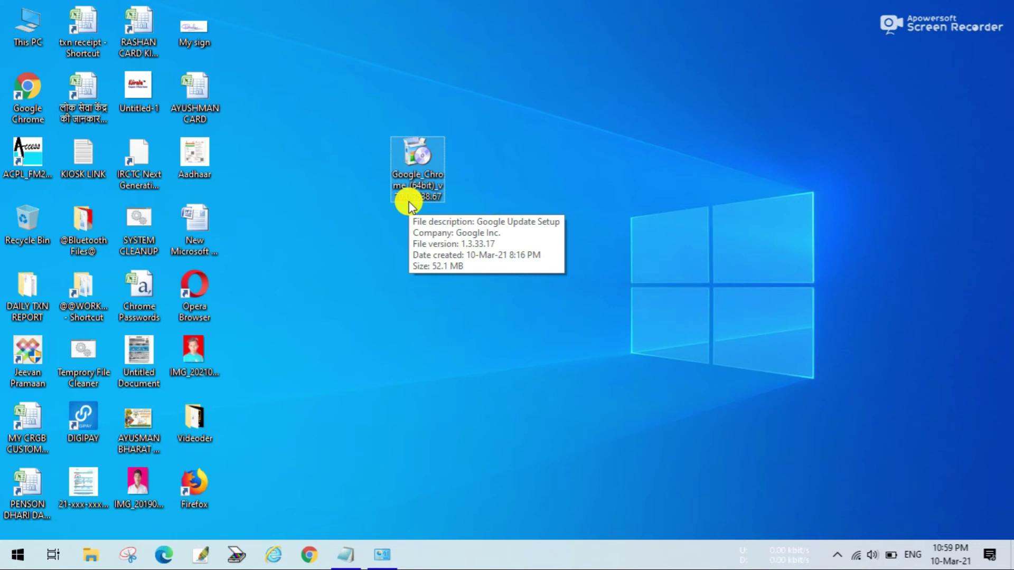
Try to run the 64-bit Google Chrome setup file on the desktop.
double_click(418, 173)
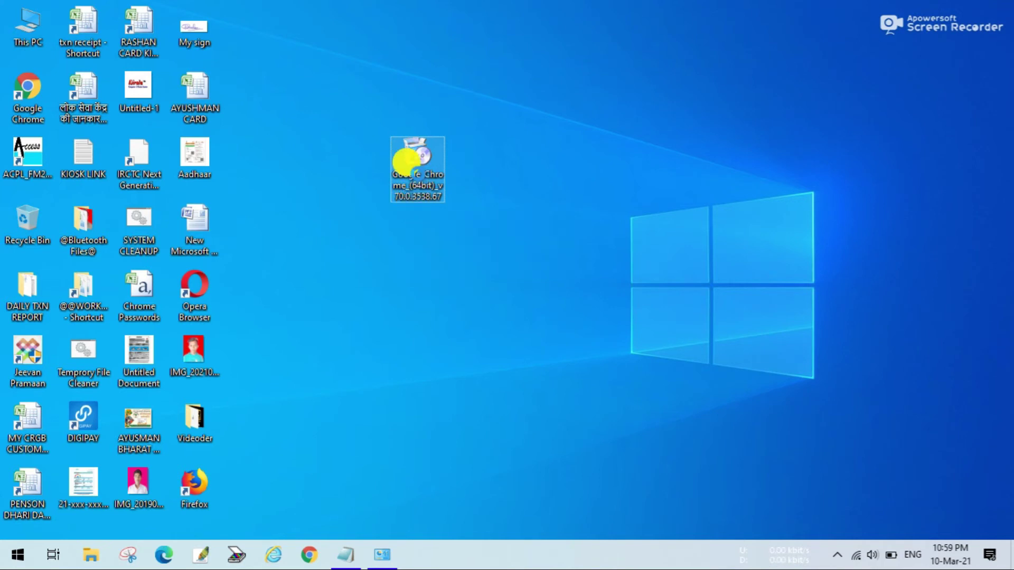
right_click(417, 176)
click(371, 255)
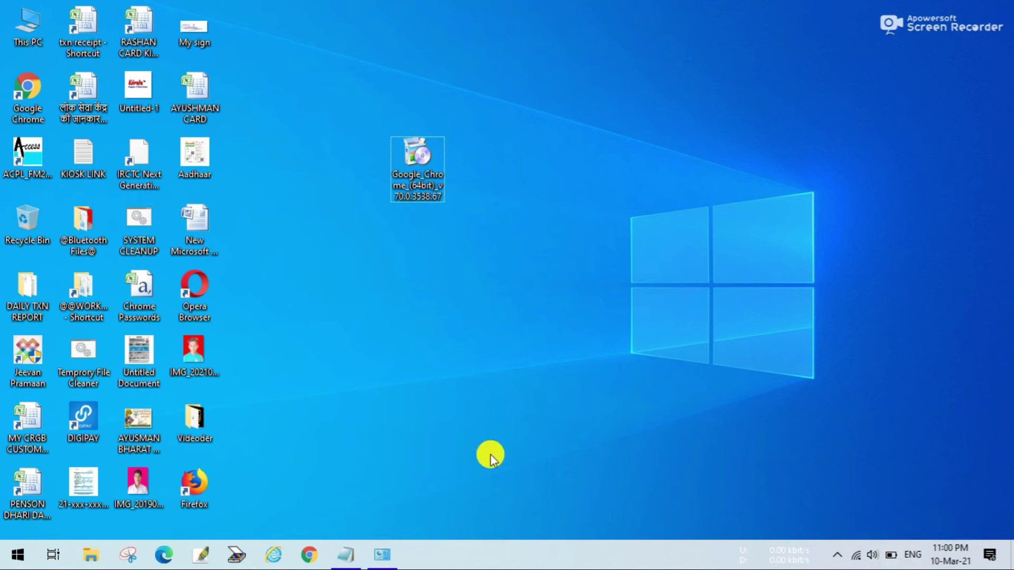
Search Windows for "services" and open the Services console.
click(19, 557)
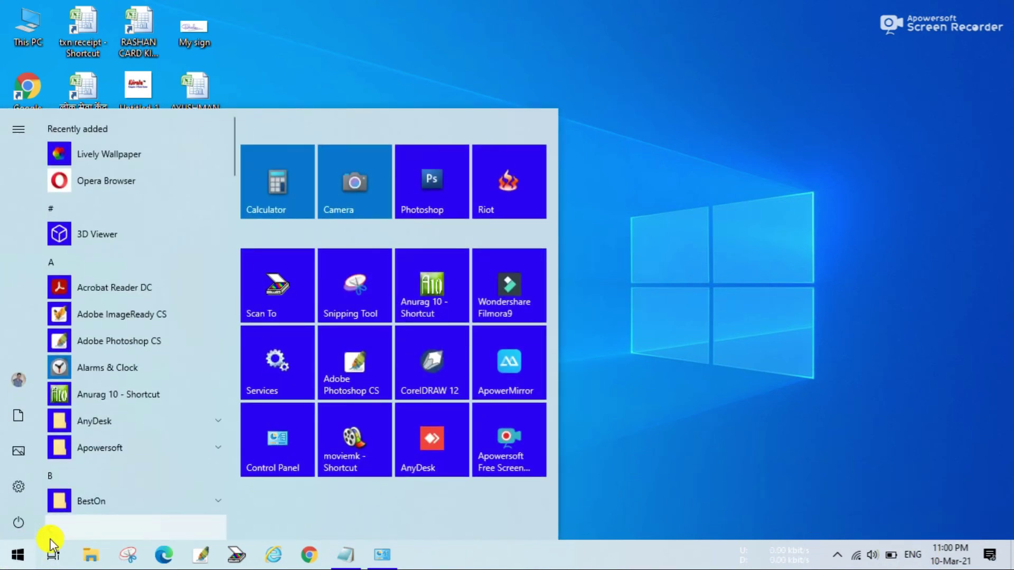
text(servic)
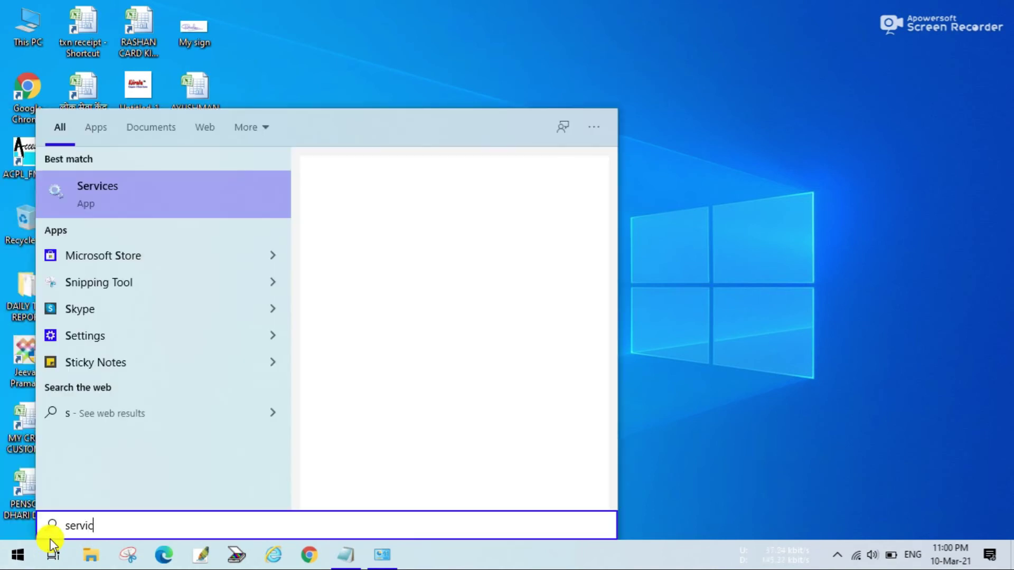
text(es)
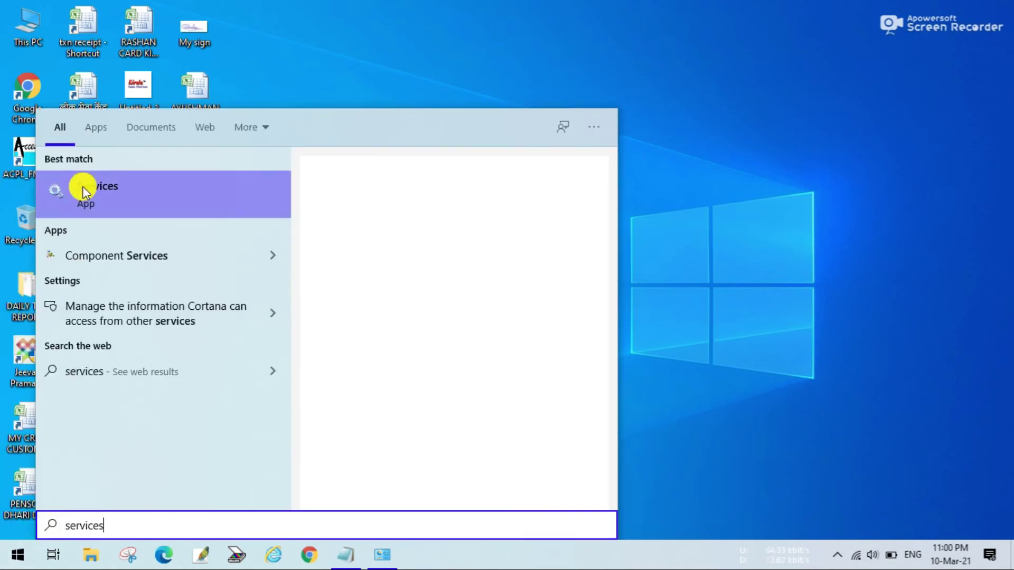
click(128, 189)
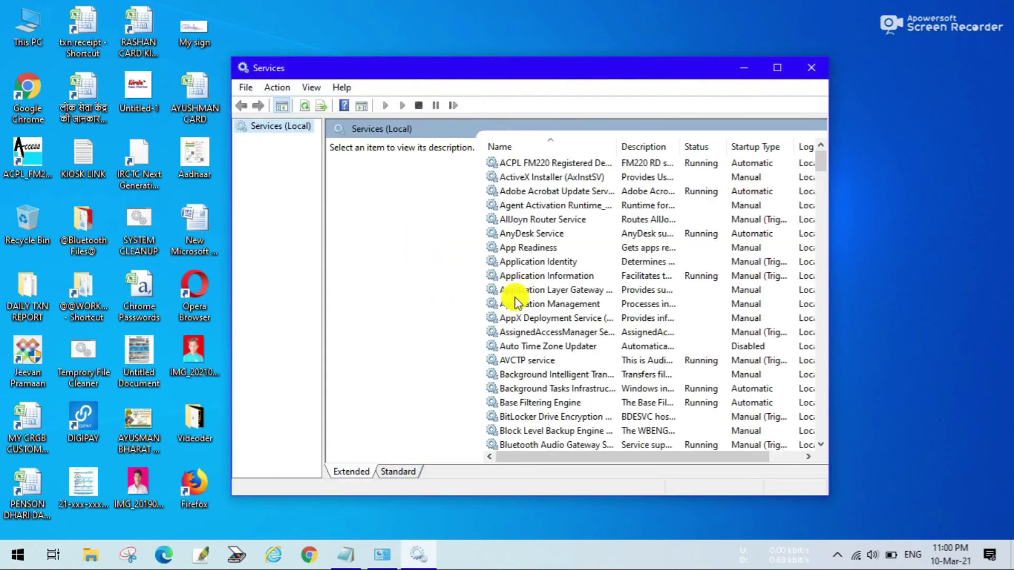
Locate the Google Updater Service and the Google Update Service (gupdate) and (gupdatem) entries, and check their startup types.
click(516, 318)
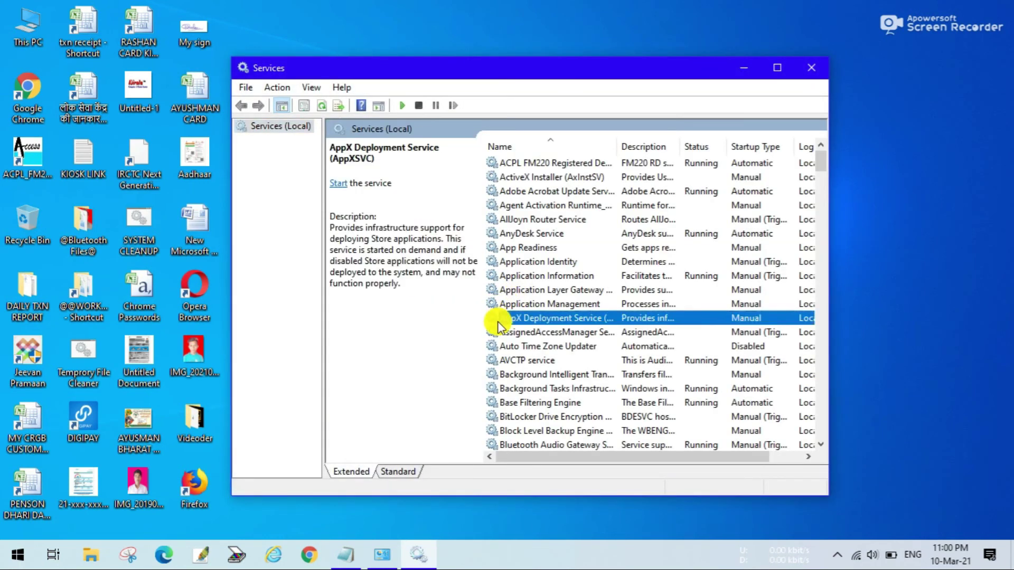
scroll(520, 322, down, 4)
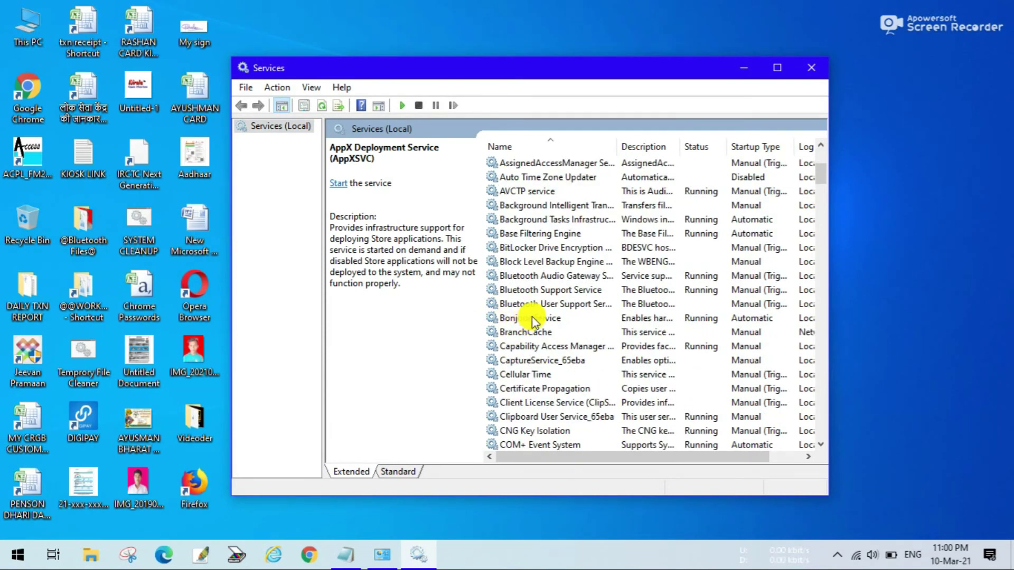
scroll(528, 320, down, 10)
scroll(527, 332, down, 10)
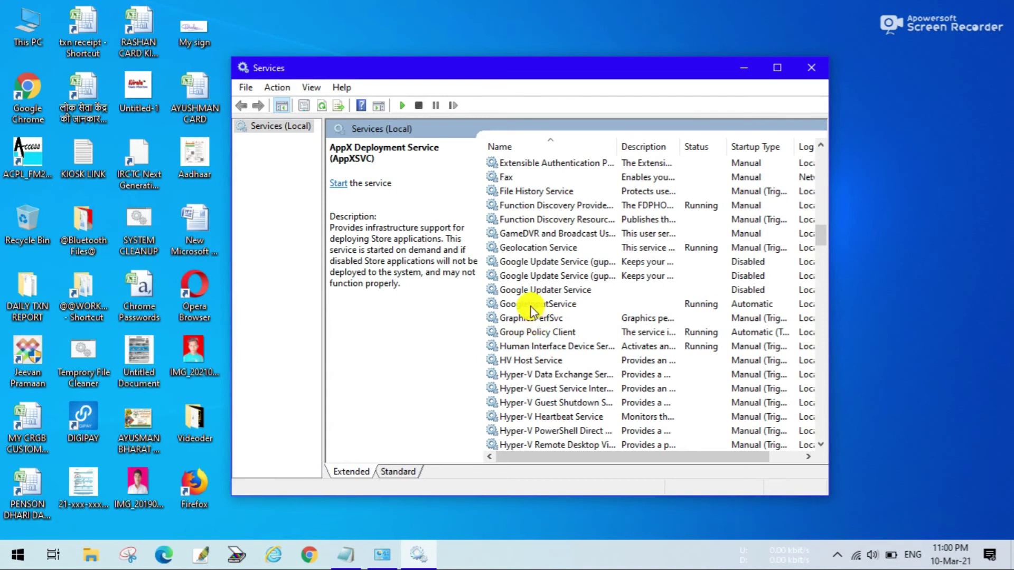
click(540, 288)
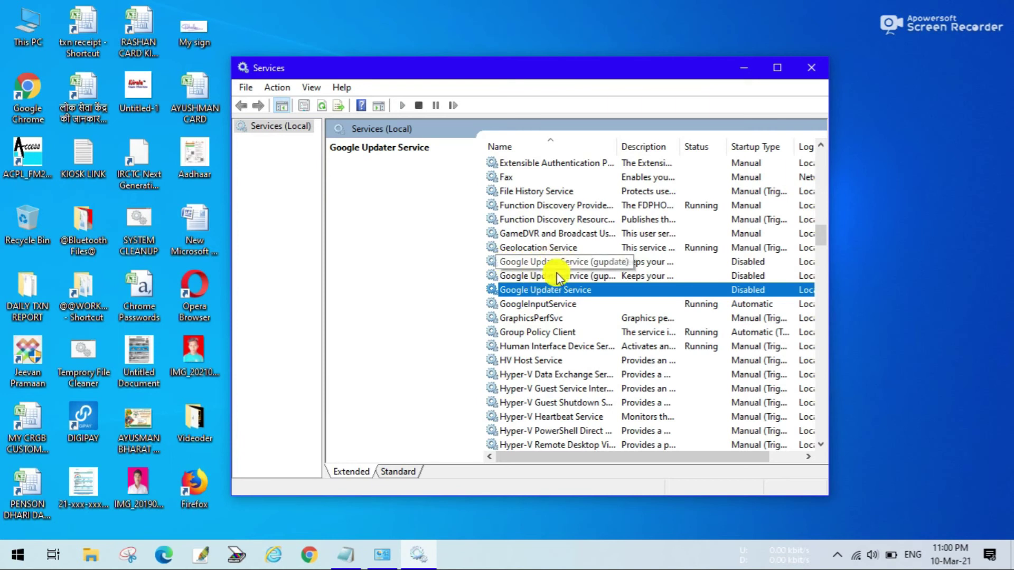
click(666, 264)
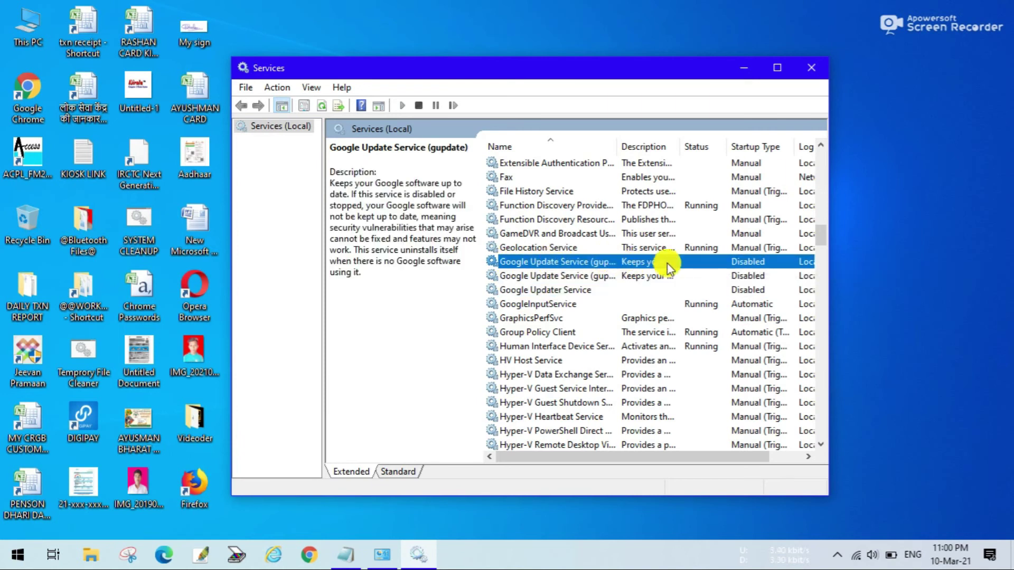
click(744, 276)
View the properties of the gupdate, gupdatem and Google Updater services without changing them, and close the Services console.
double_click(730, 264)
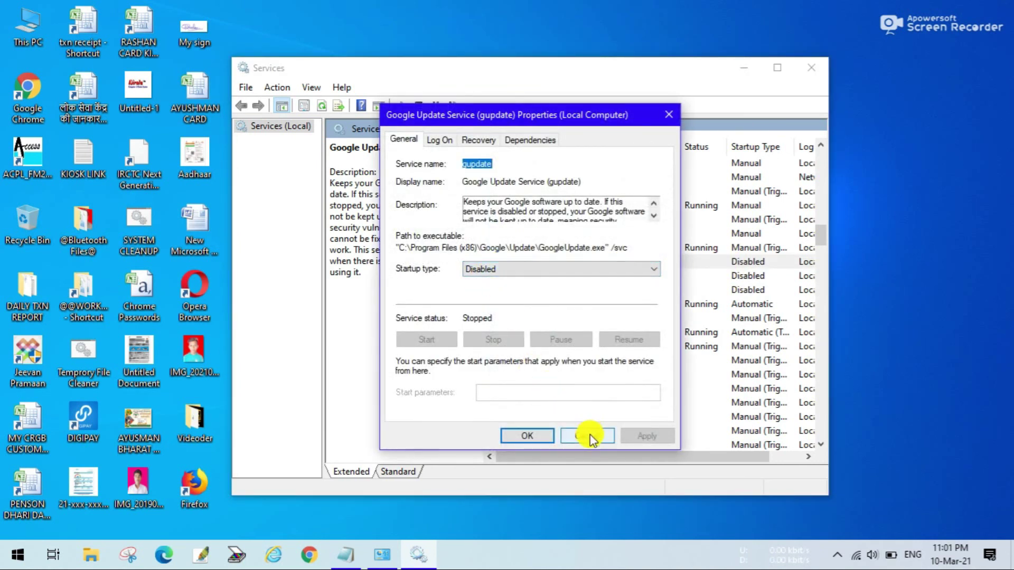
click(590, 438)
click(596, 275)
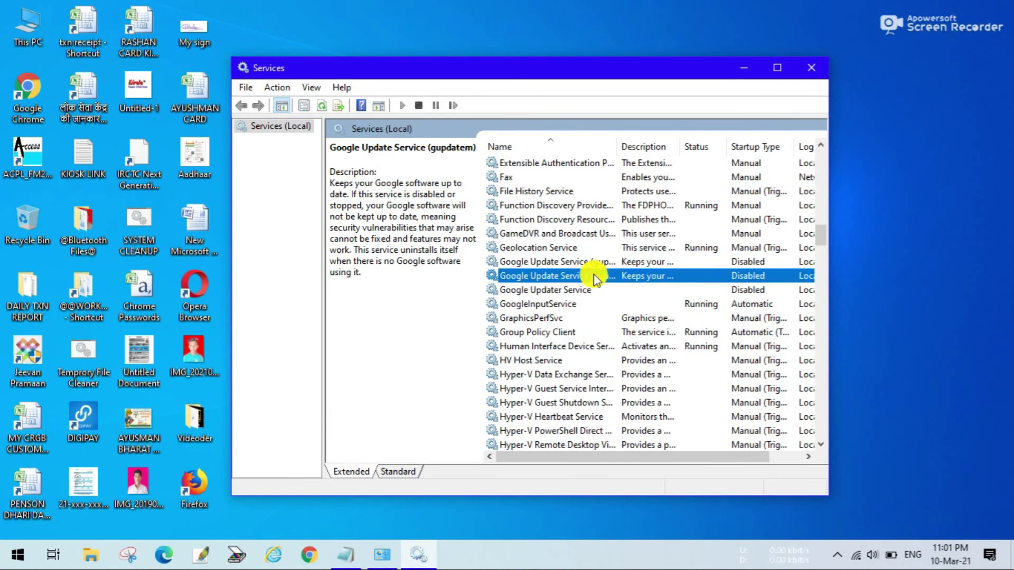
double_click(596, 276)
click(584, 432)
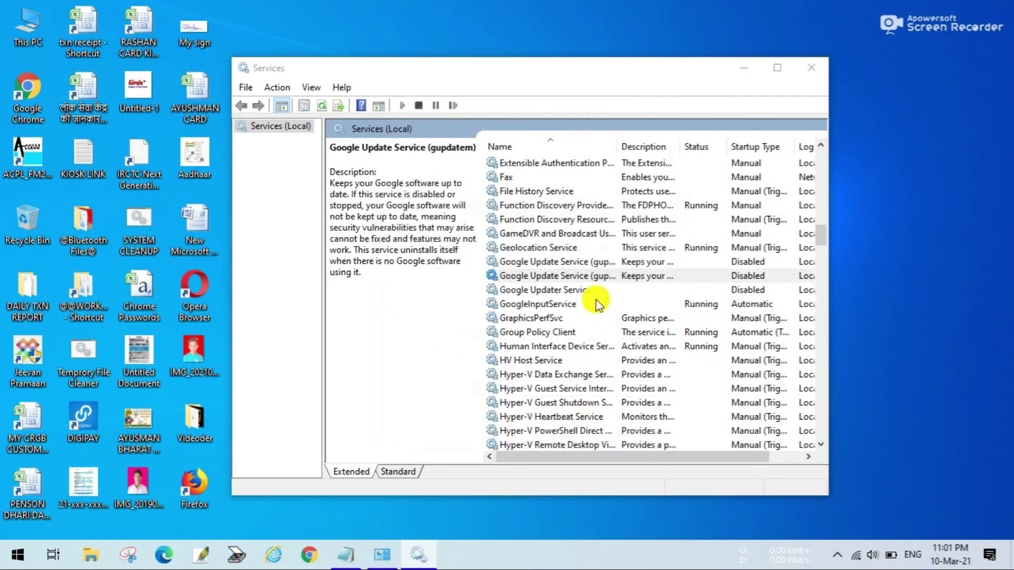
double_click(596, 290)
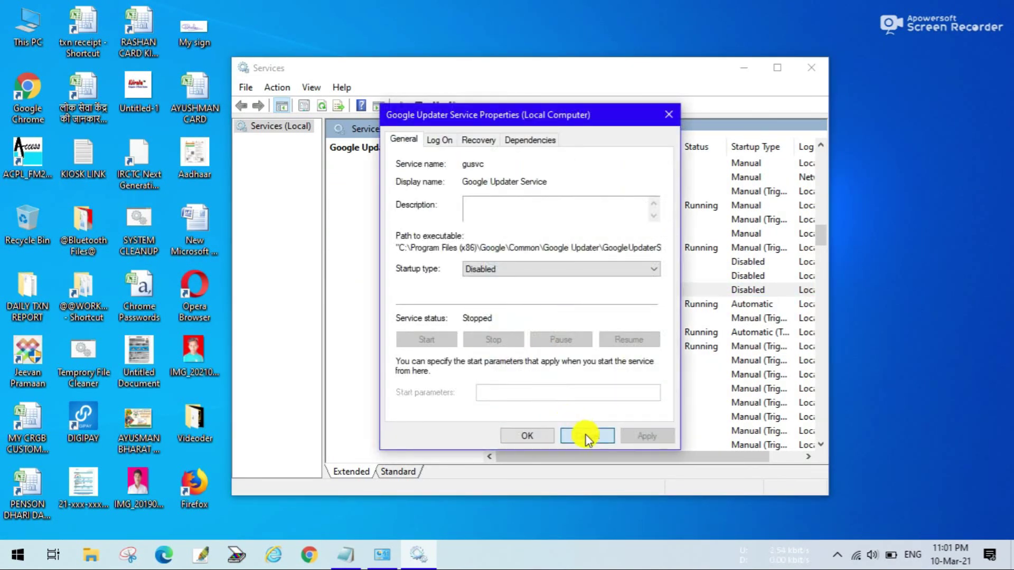
click(585, 434)
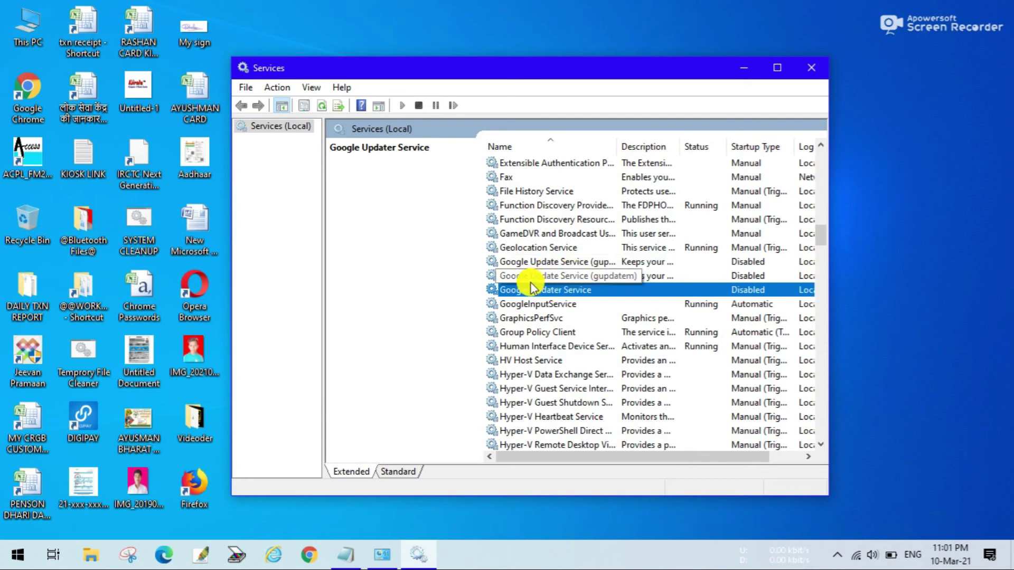
click(803, 71)
Refresh the desktop twice and run the 64-bit Google Chrome 70.0.3538.67 setup file.
right_click(443, 262)
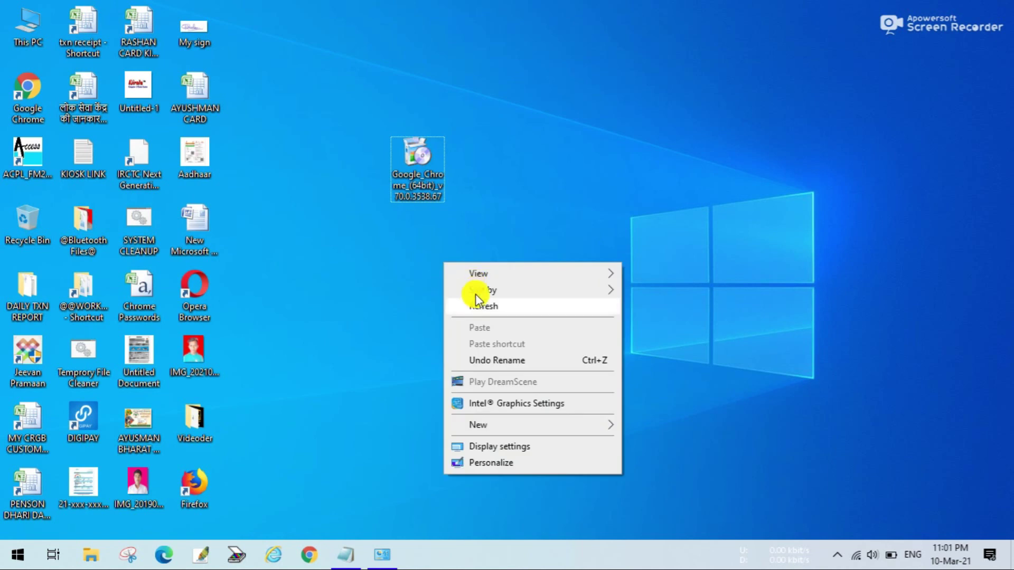
click(487, 307)
right_click(407, 331)
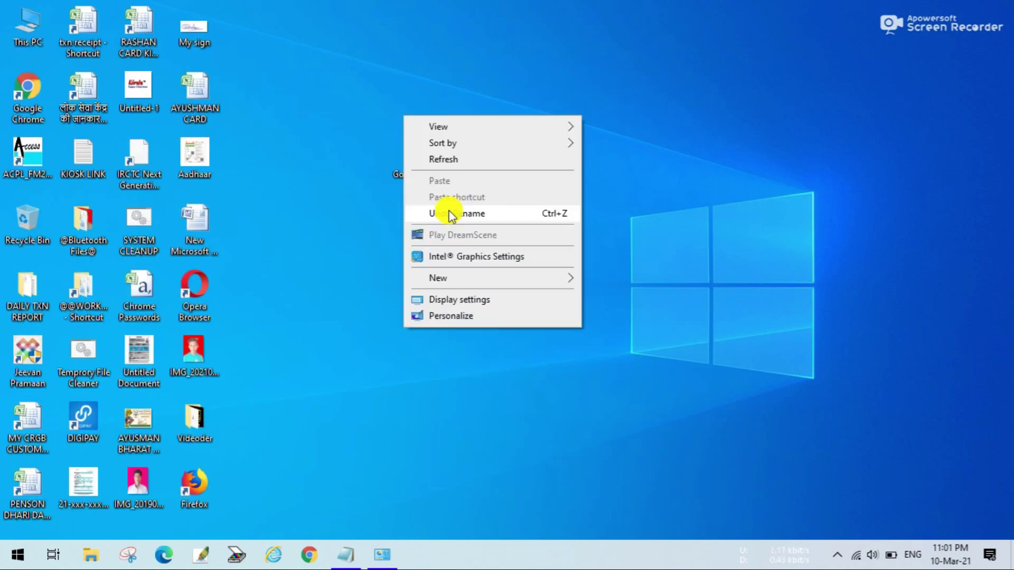
click(458, 160)
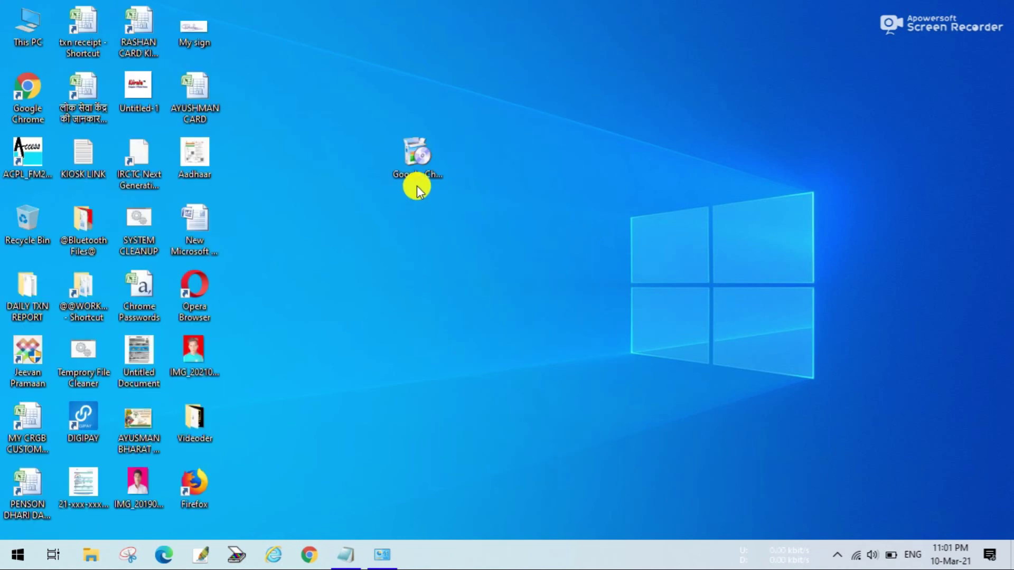
click(408, 173)
double_click(408, 172)
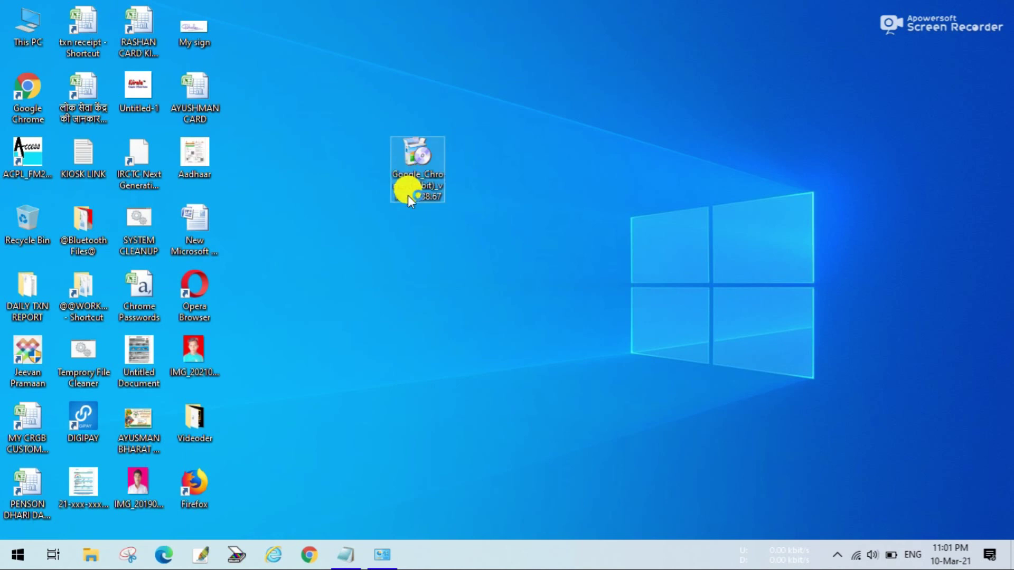